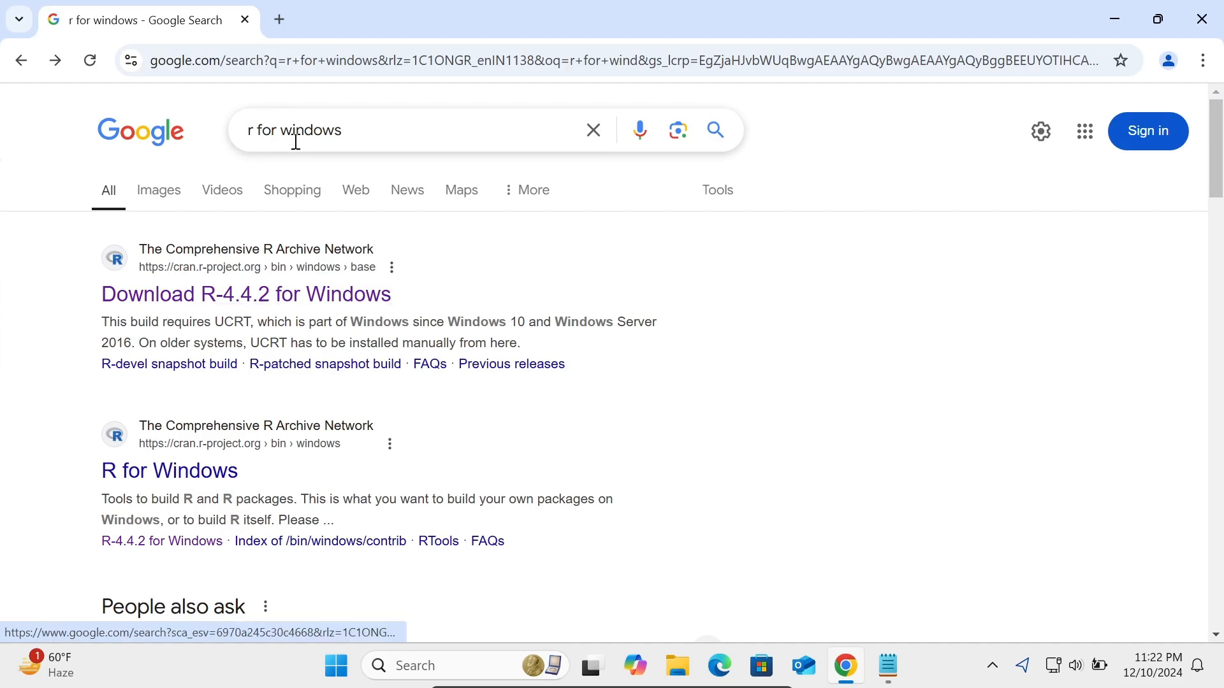
# Step: Open CRAN's R-4.4.2 for Windows page from the search results and download the installer
pyautogui.click(201, 311)
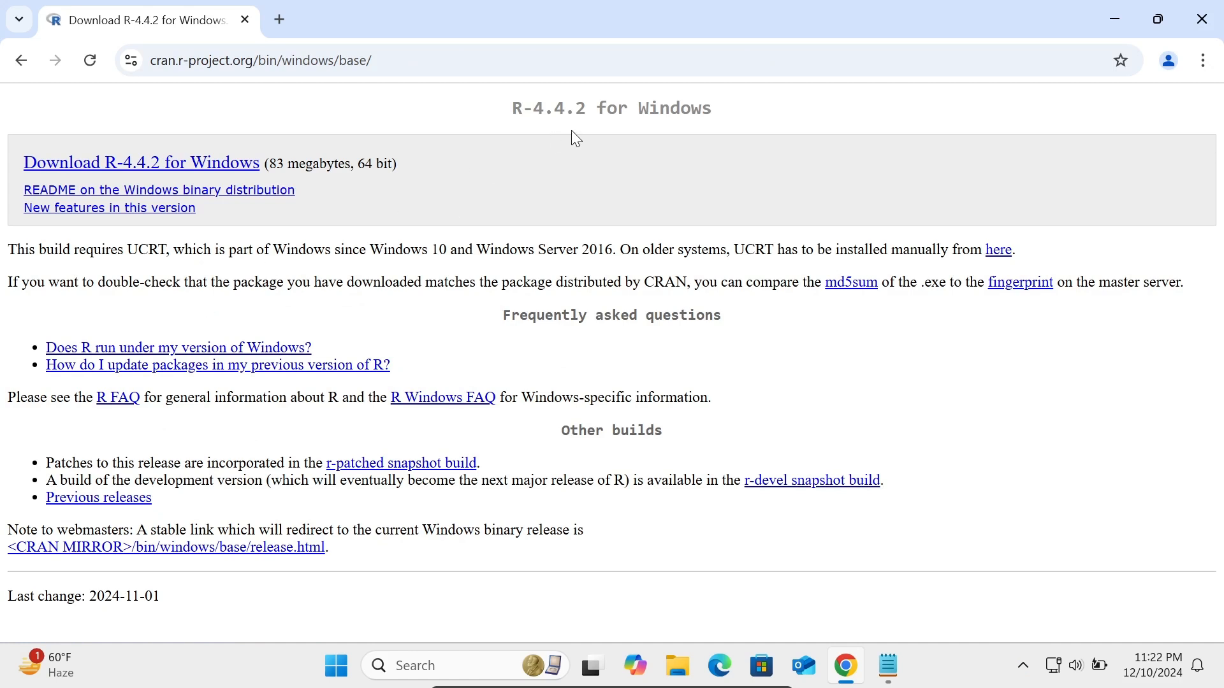
pyautogui.click(176, 168)
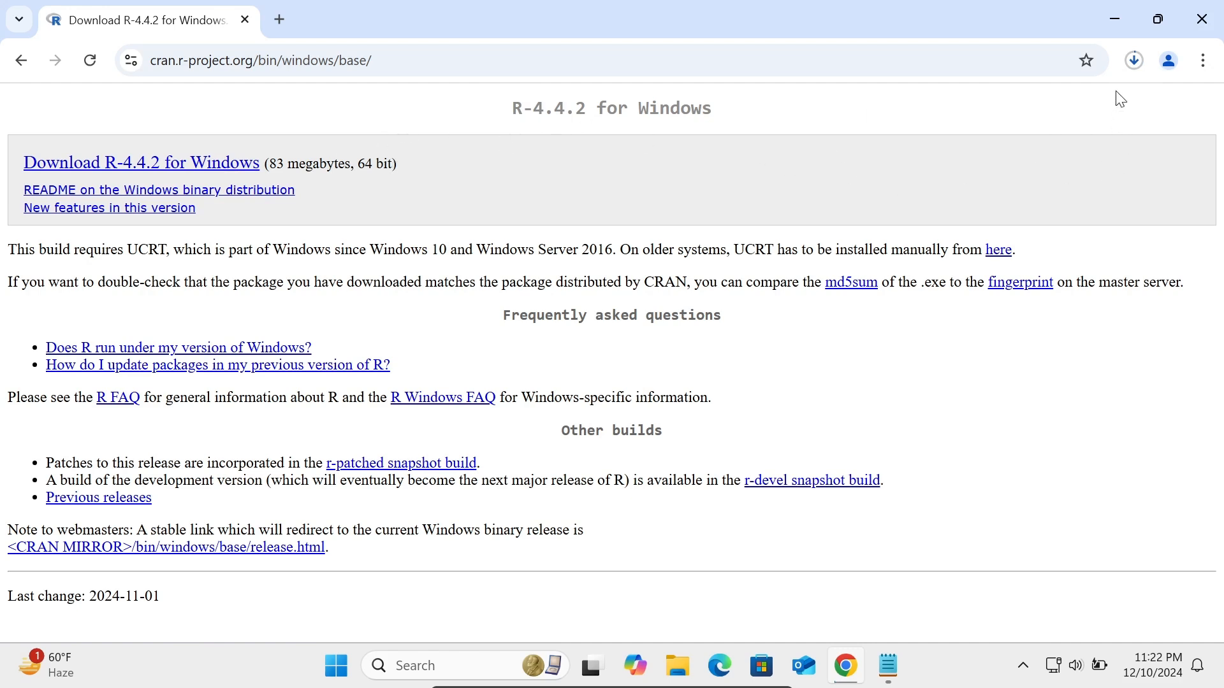
pyautogui.click(1128, 69)
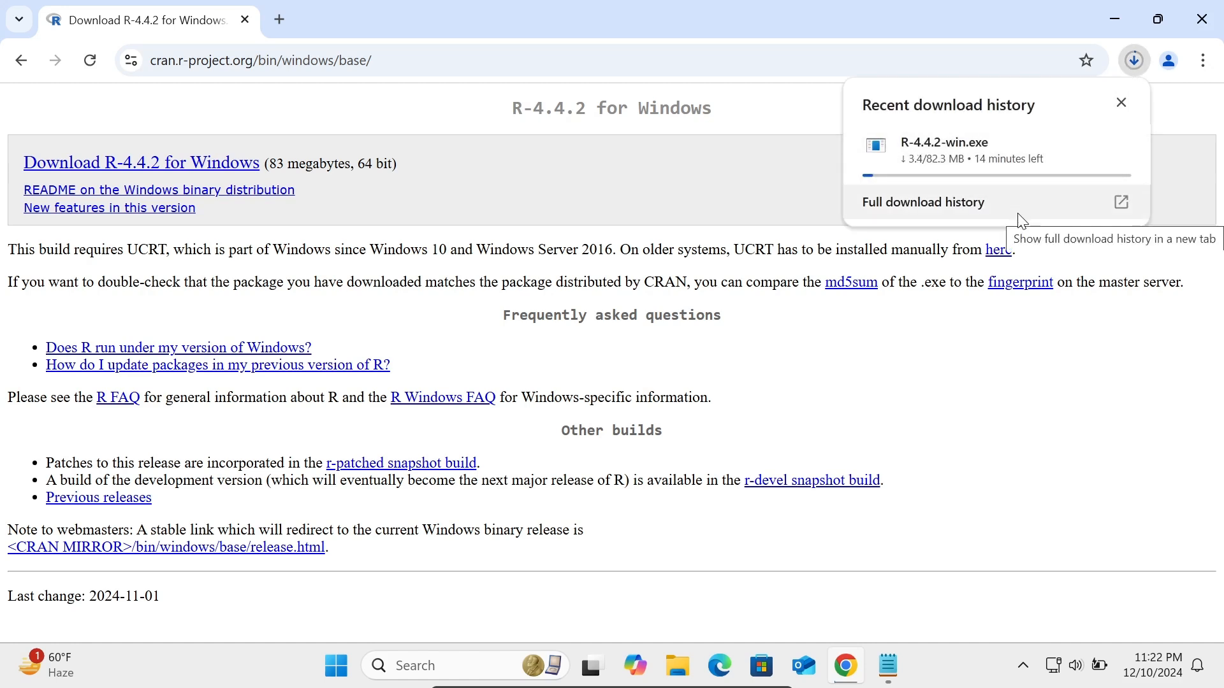
pyautogui.moveTo(920, 171)
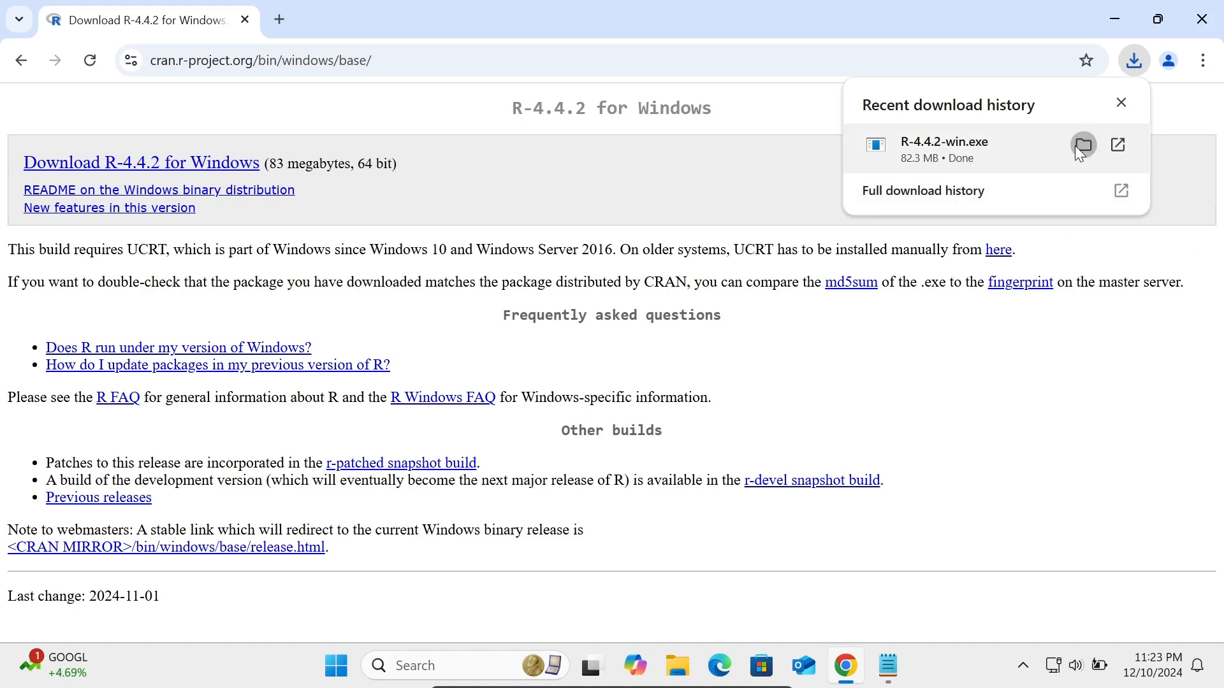
# Step: Show the downloaded R-4.4.2-win file in its folder and run it, allowing it to make changes to the device
pyautogui.click(1078, 146)
pyautogui.click(1114, 14)
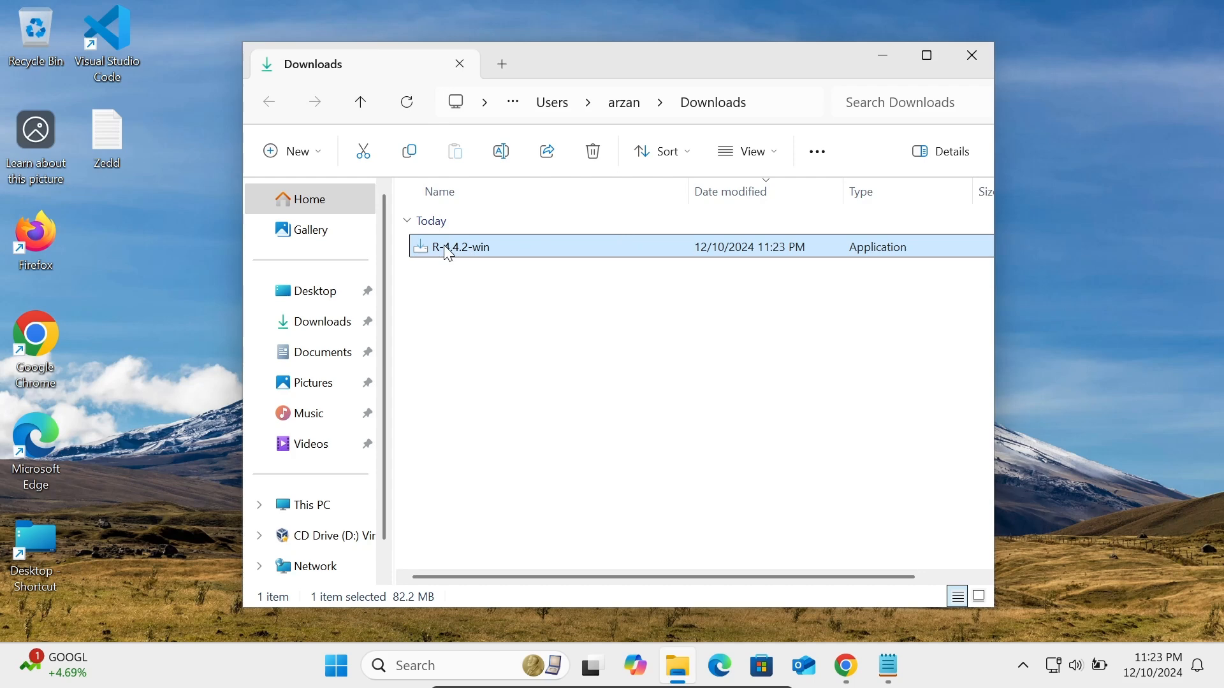
pyautogui.doubleClick(448, 249)
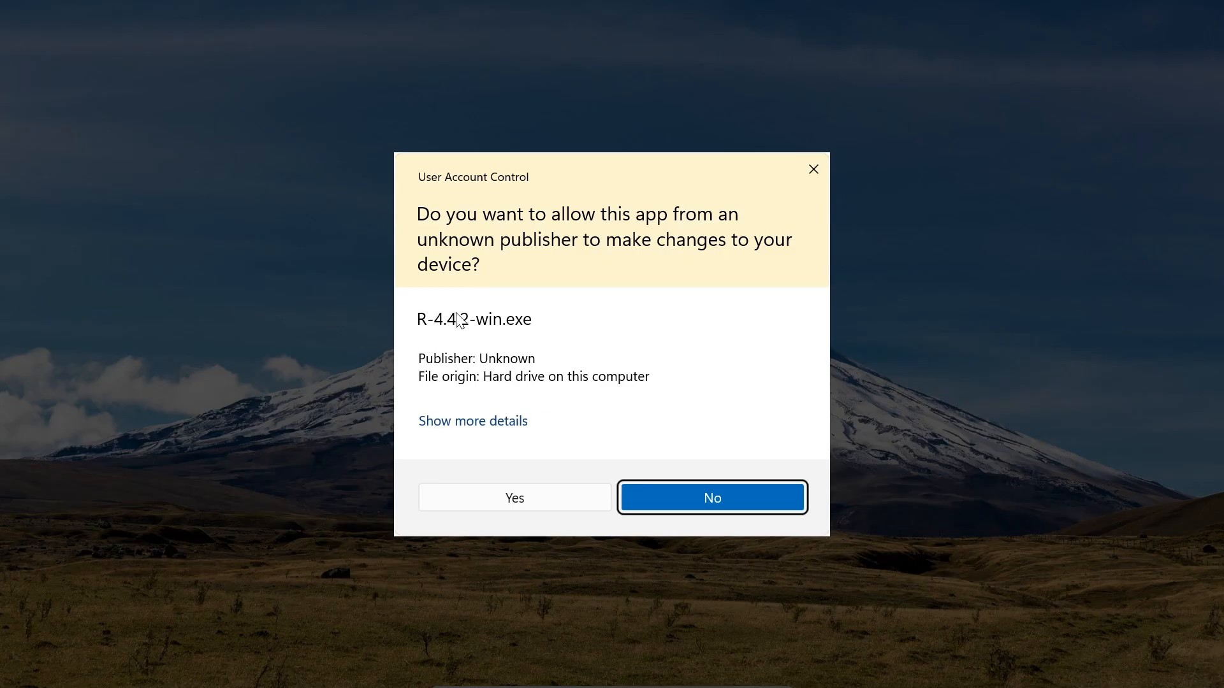
pyautogui.click(468, 499)
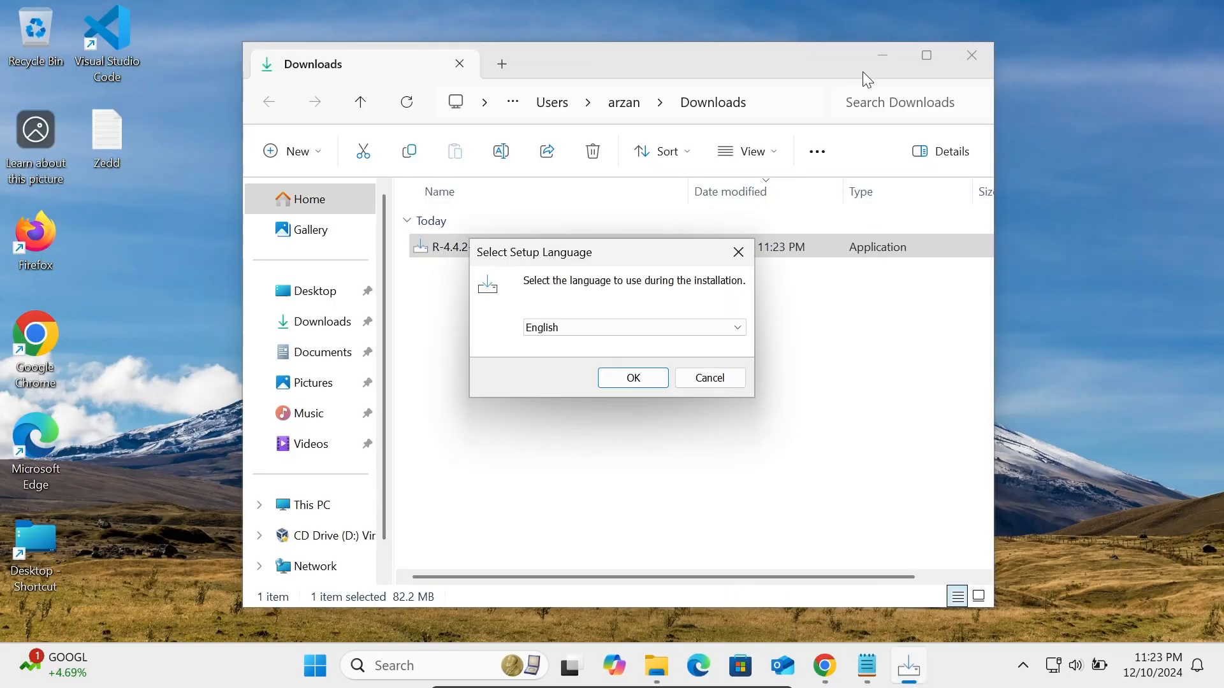
# Step: Minimize the Downloads window and confirm English as the setup language for the installation
pyautogui.click(883, 46)
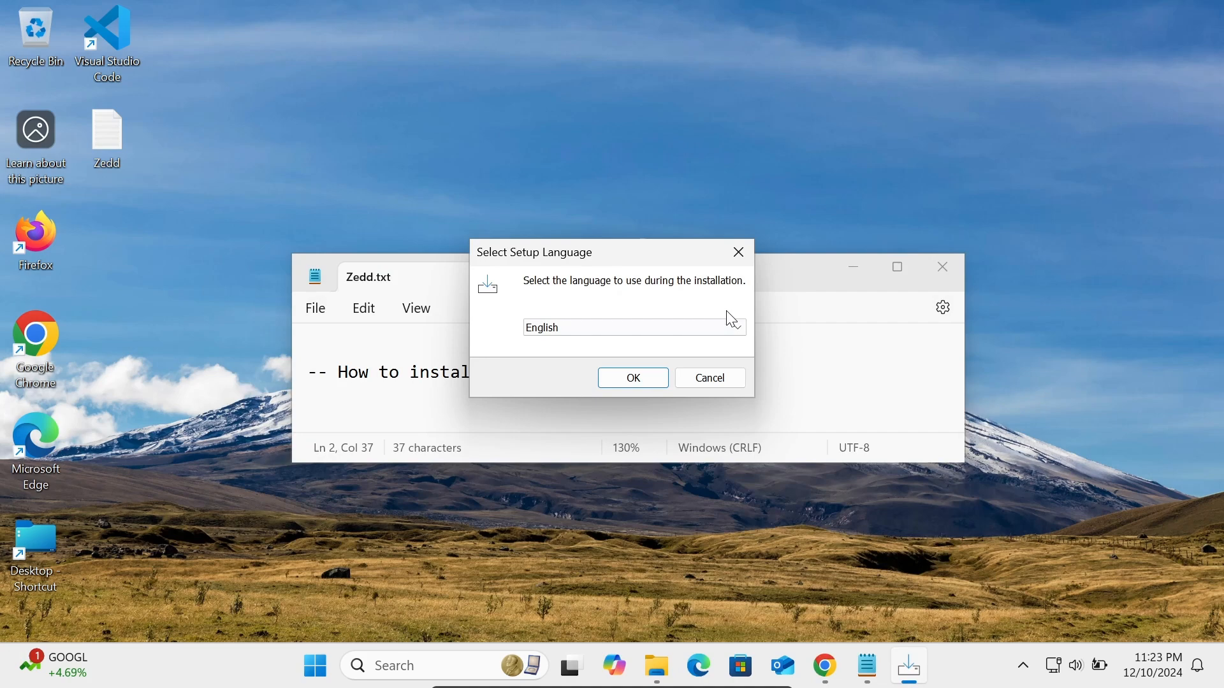
pyautogui.click(734, 328)
pyautogui.click(732, 327)
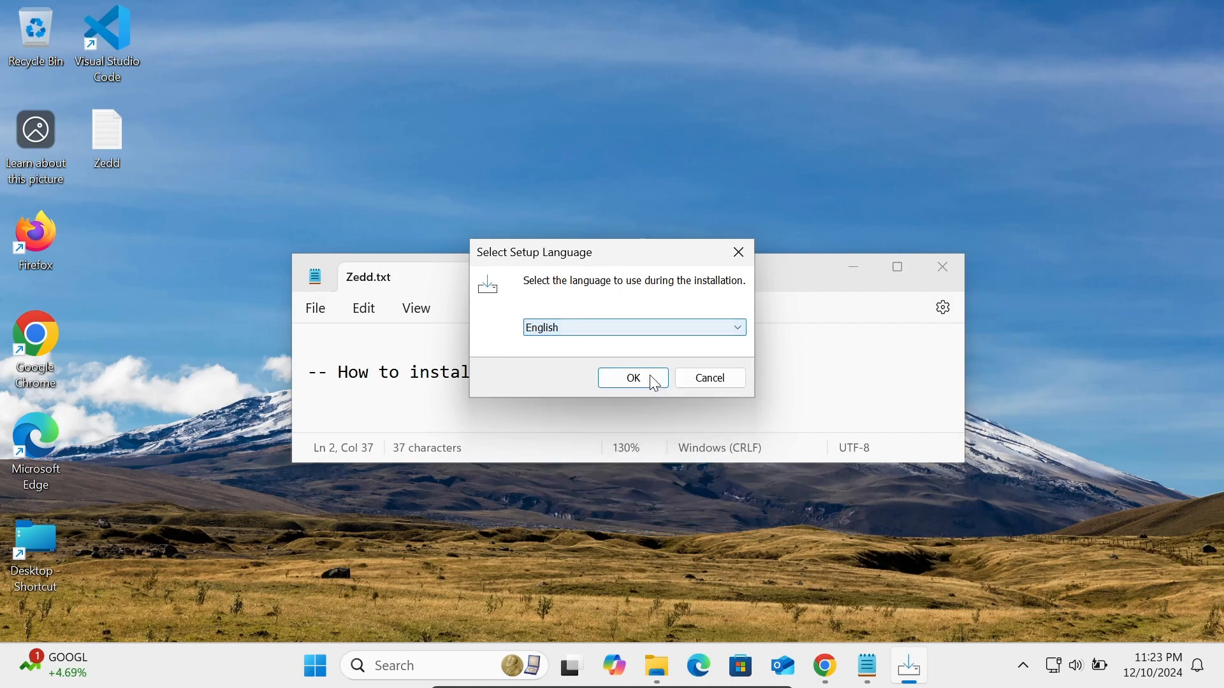
pyautogui.click(640, 392)
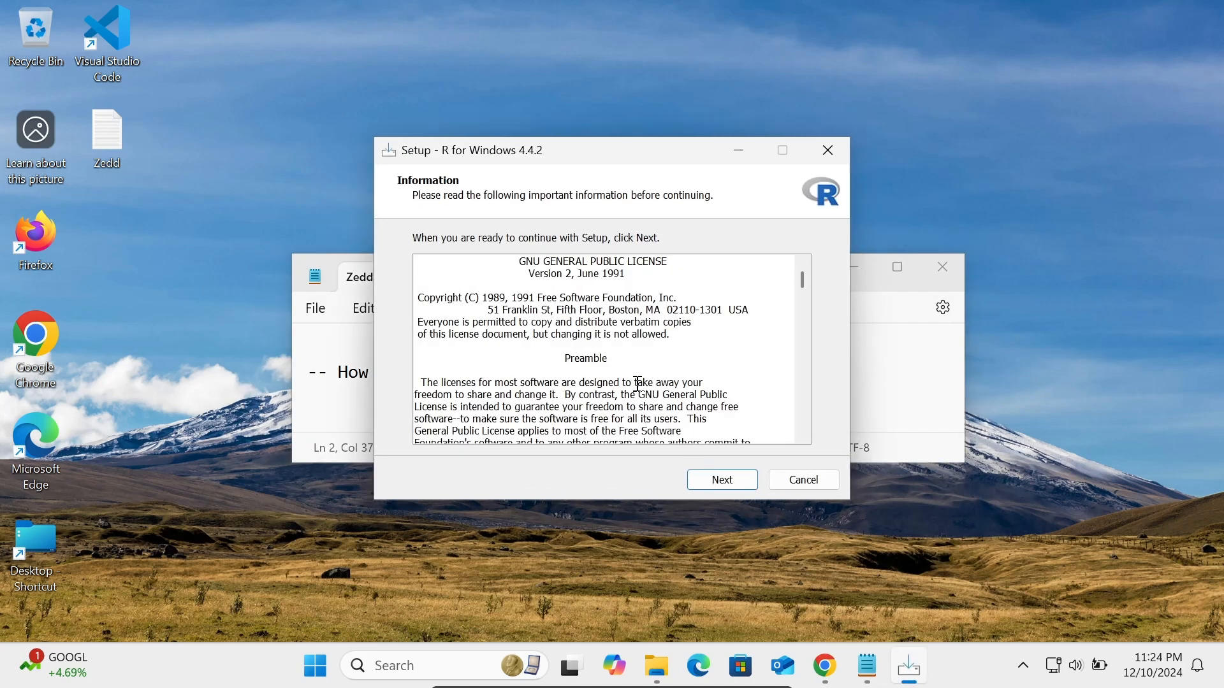
# Step: Install R for Windows 4.4.2 in C:\Program Files\R\R-4.4.2 with the default components, startup options, Start Menu folder and additional tasks
pyautogui.click(723, 486)
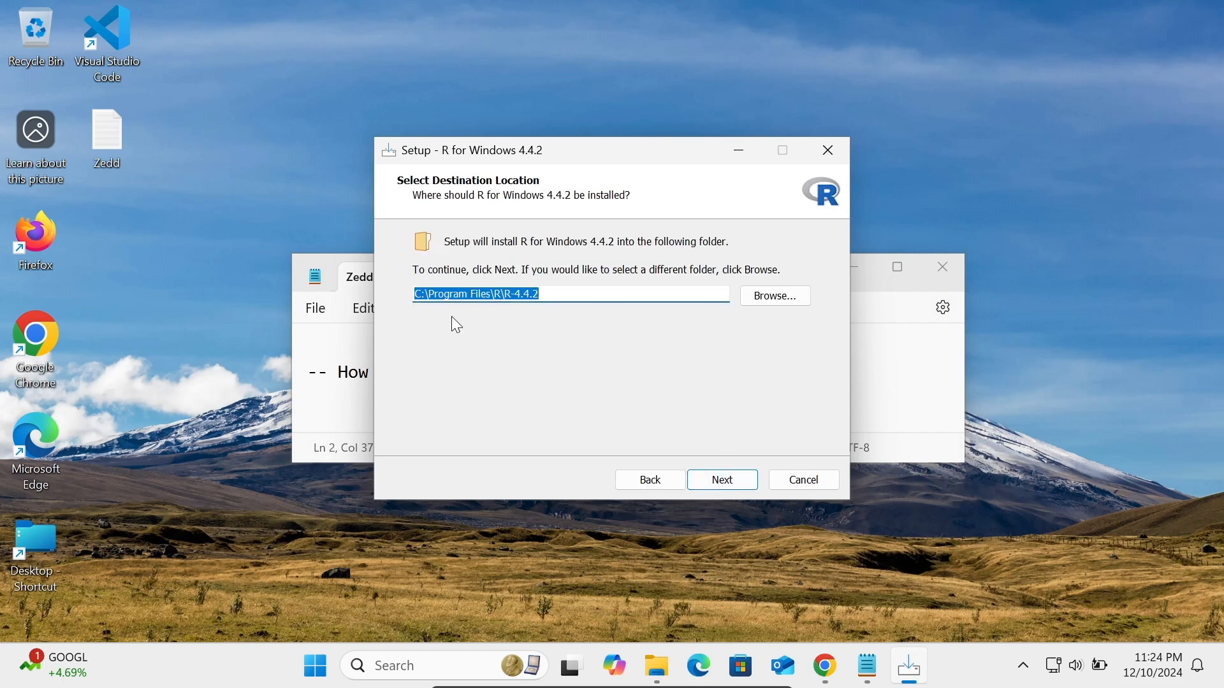
pyautogui.click(721, 479)
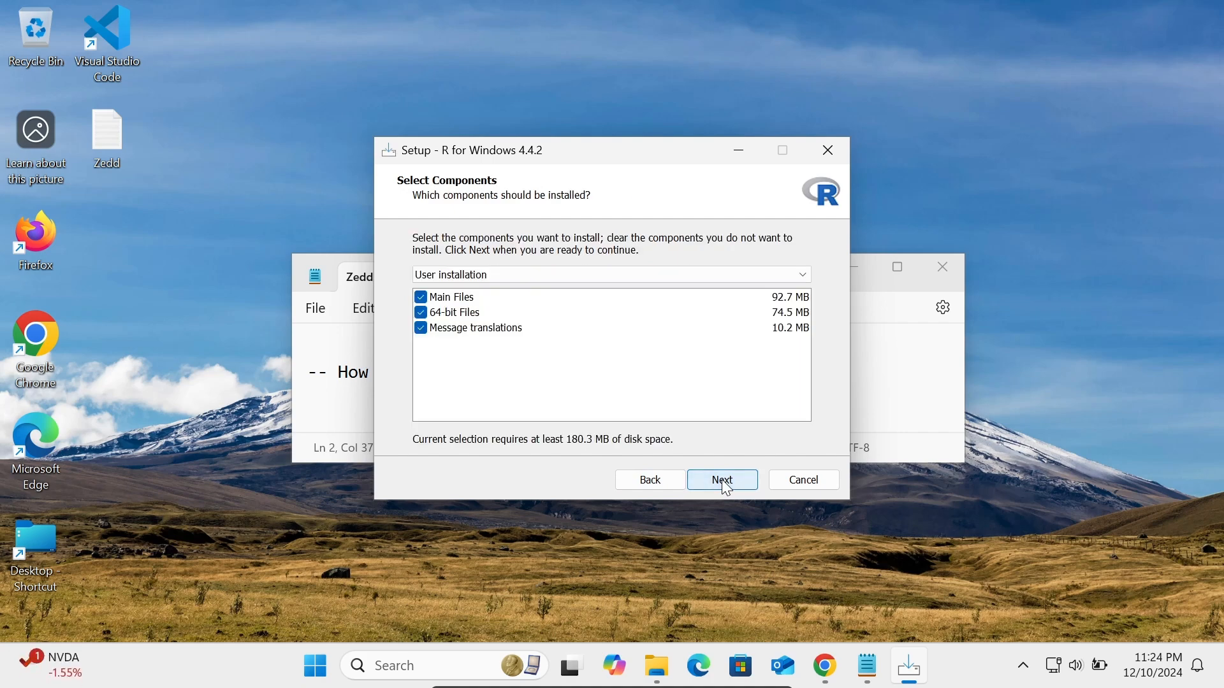
pyautogui.click(723, 481)
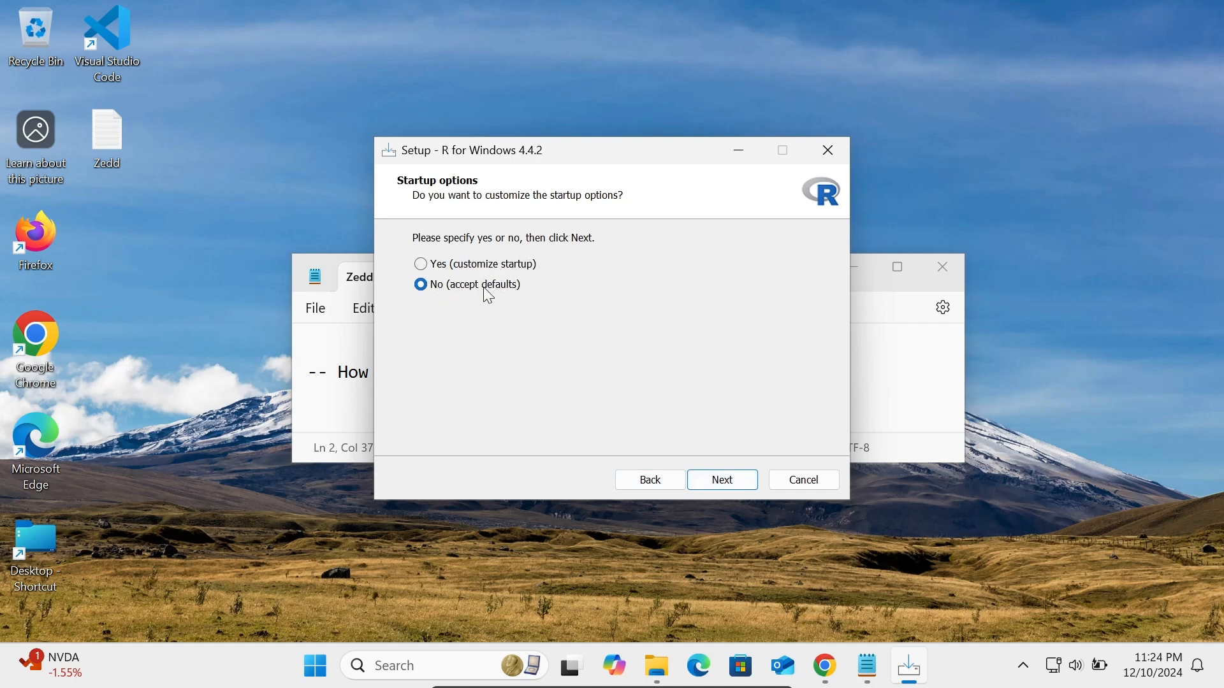
pyautogui.click(717, 477)
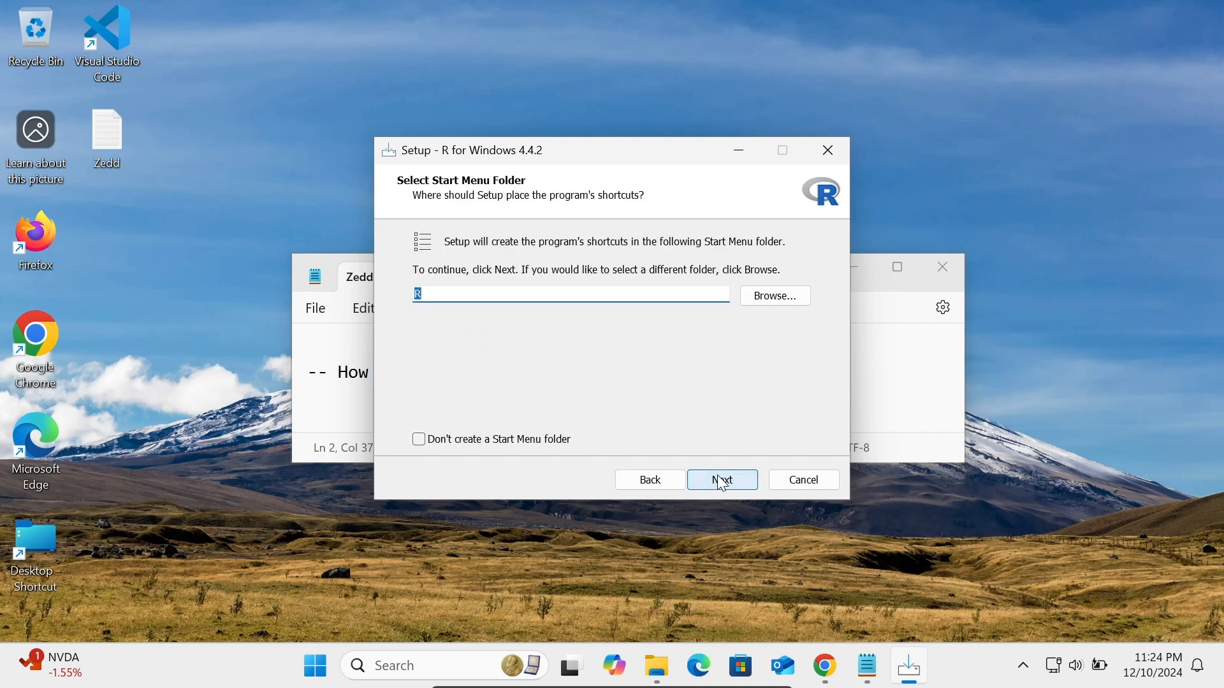
pyautogui.click(717, 477)
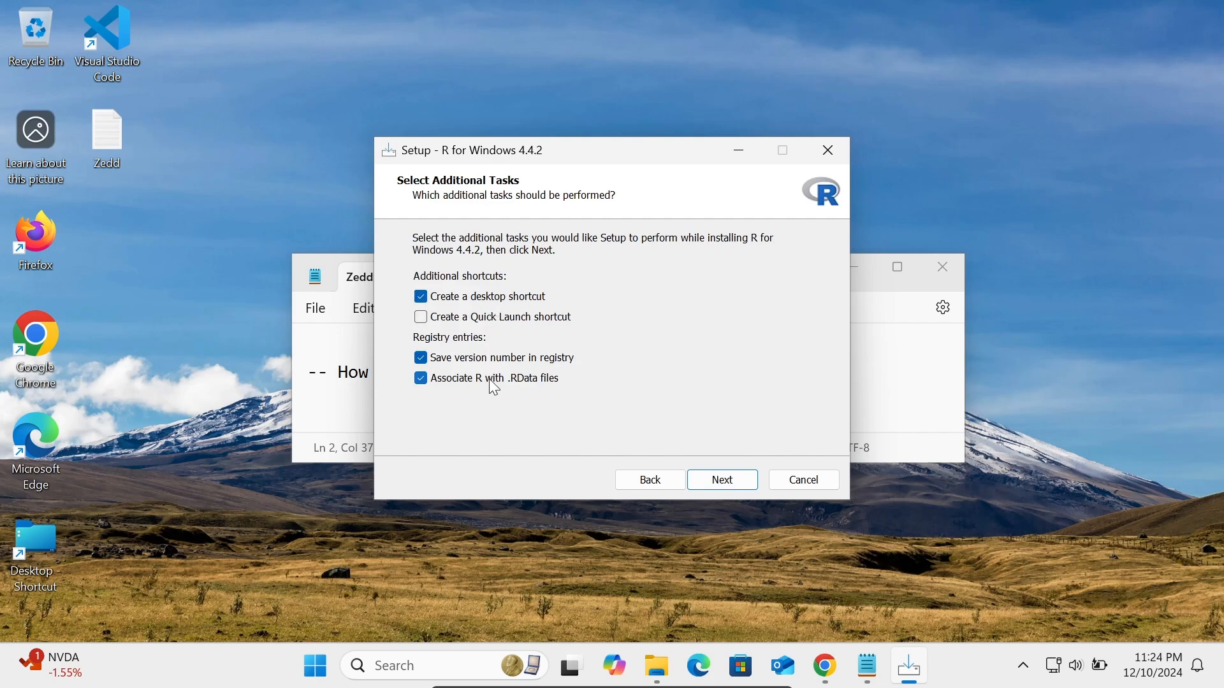
pyautogui.click(724, 481)
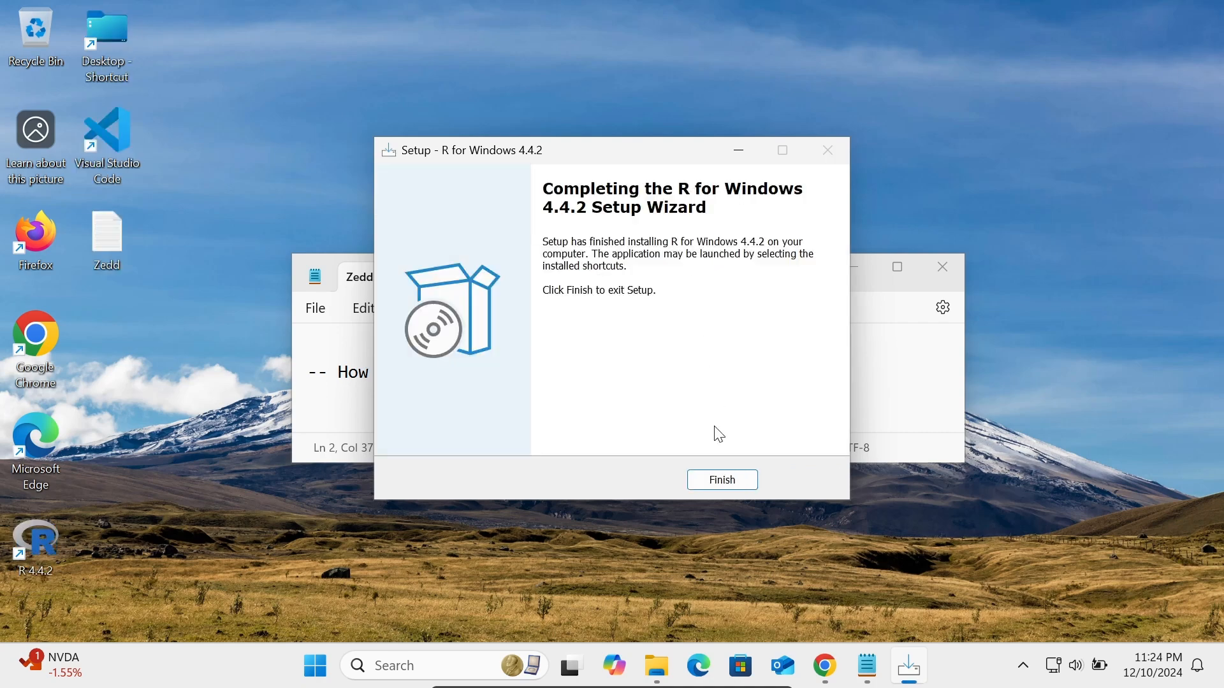
pyautogui.click(722, 479)
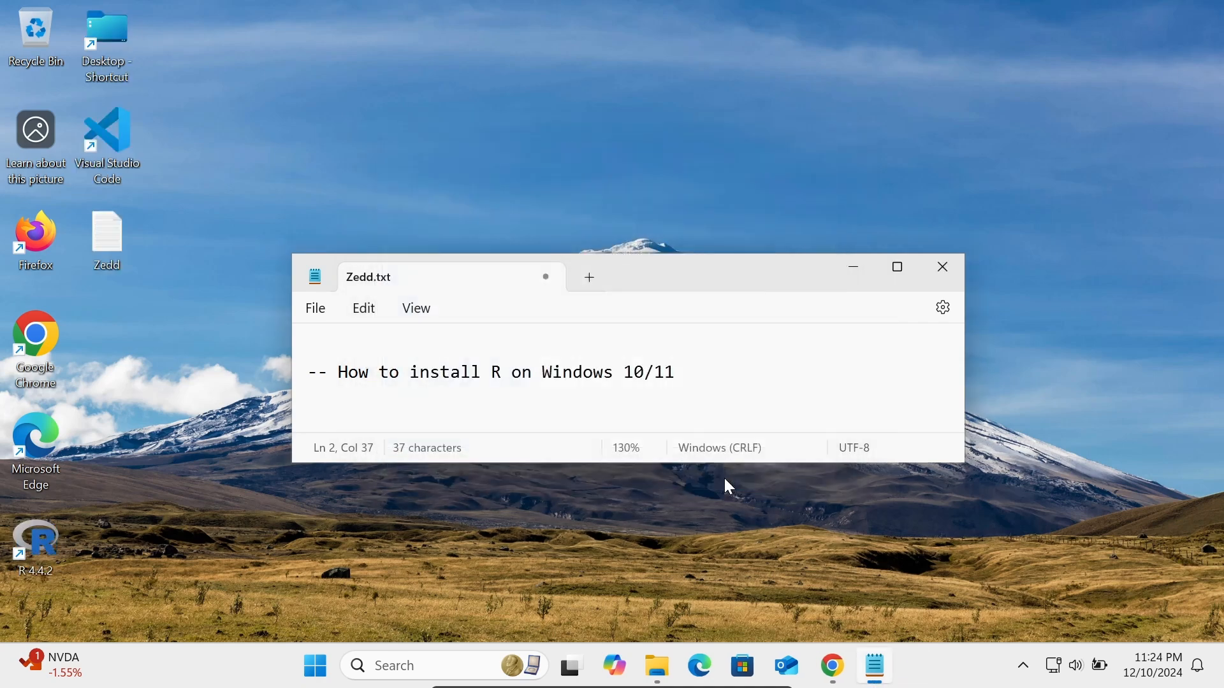
# Step: Open Command Prompt, test whether the command r runs there, and minimize the window
pyautogui.click(450, 666)
pyautogui.write('cmd')
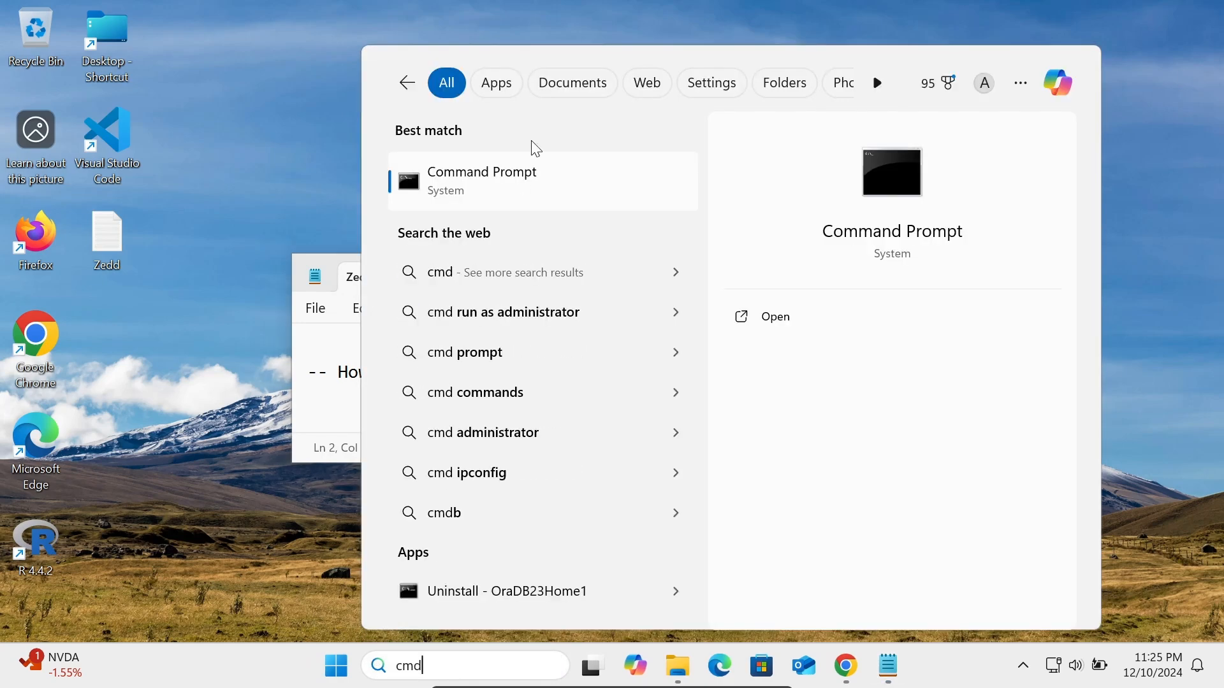
pyautogui.click(460, 197)
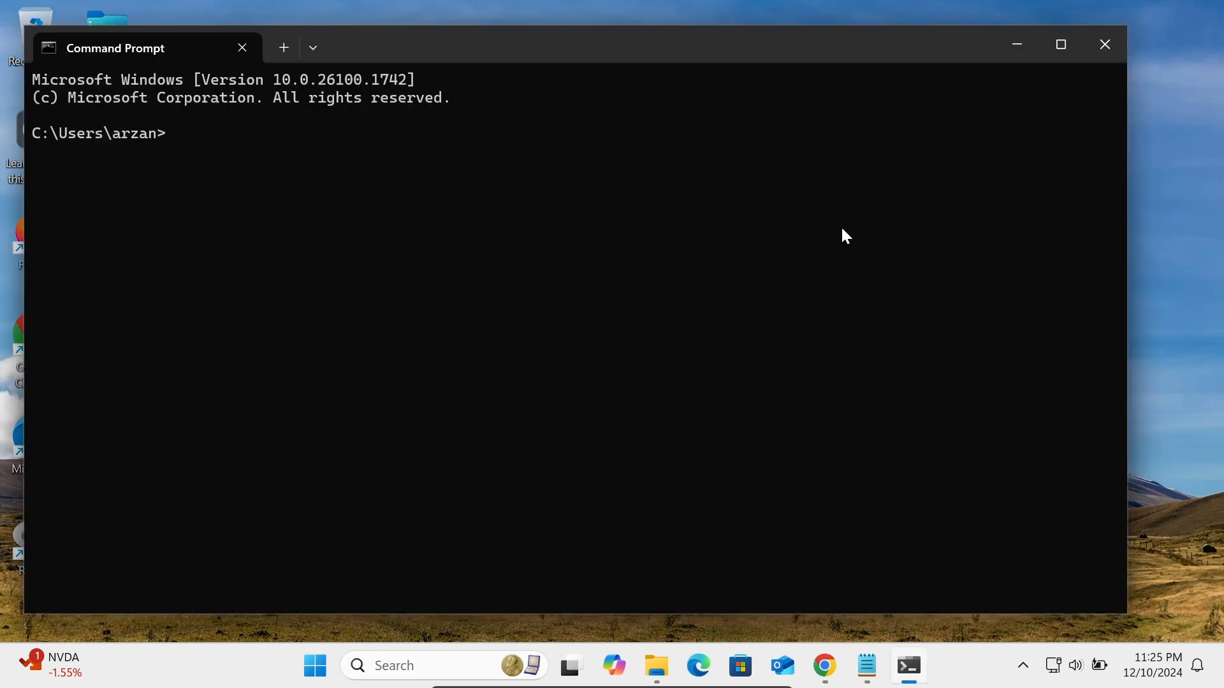
pyautogui.moveTo(379, 44); pyautogui.dragTo(820, 258)
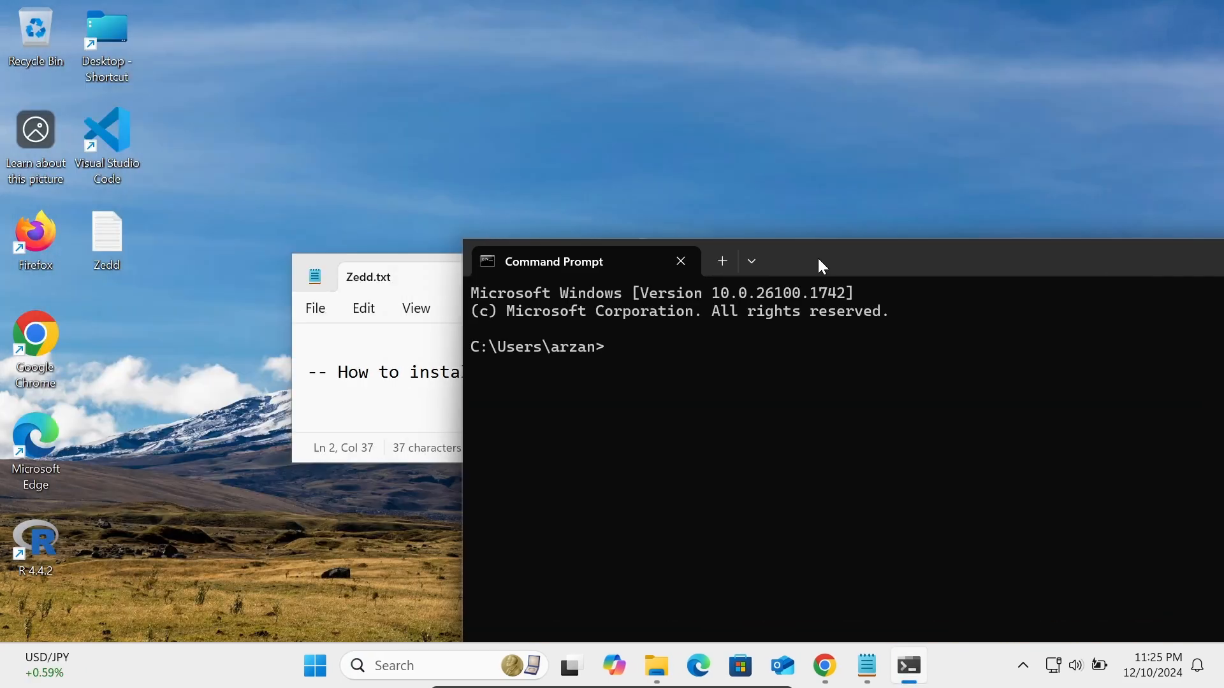
pyautogui.write('r')
pyautogui.press('Return')
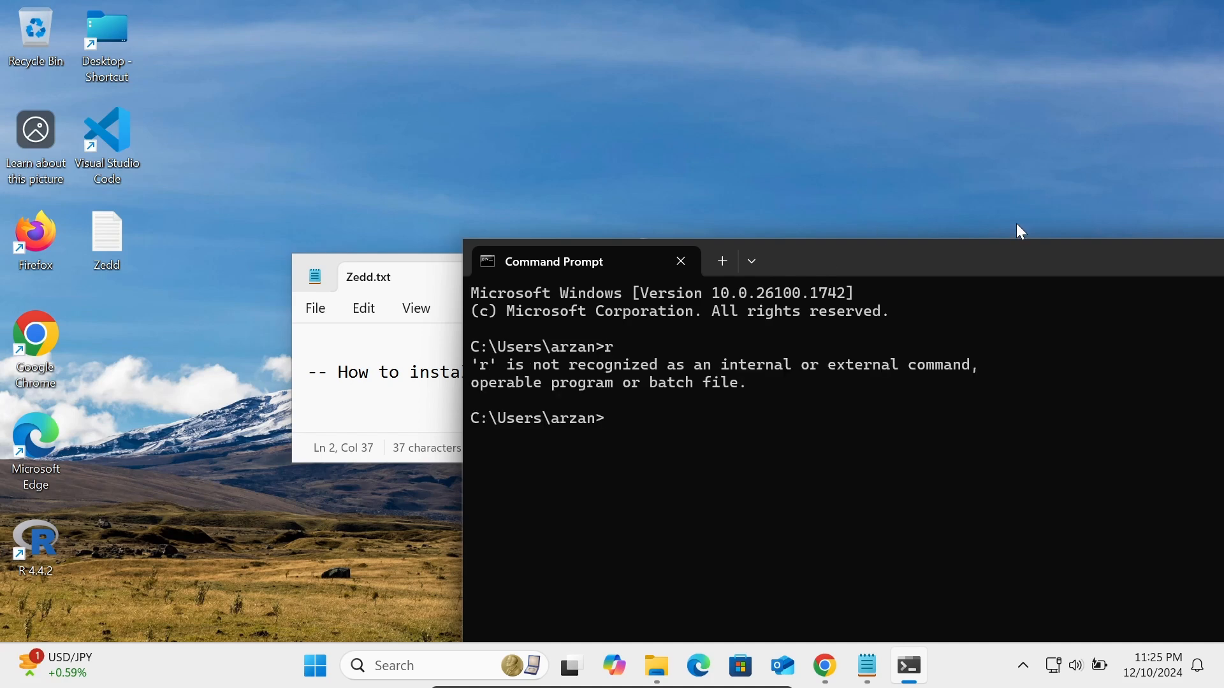
pyautogui.moveTo(1018, 260); pyautogui.dragTo(772, 215)
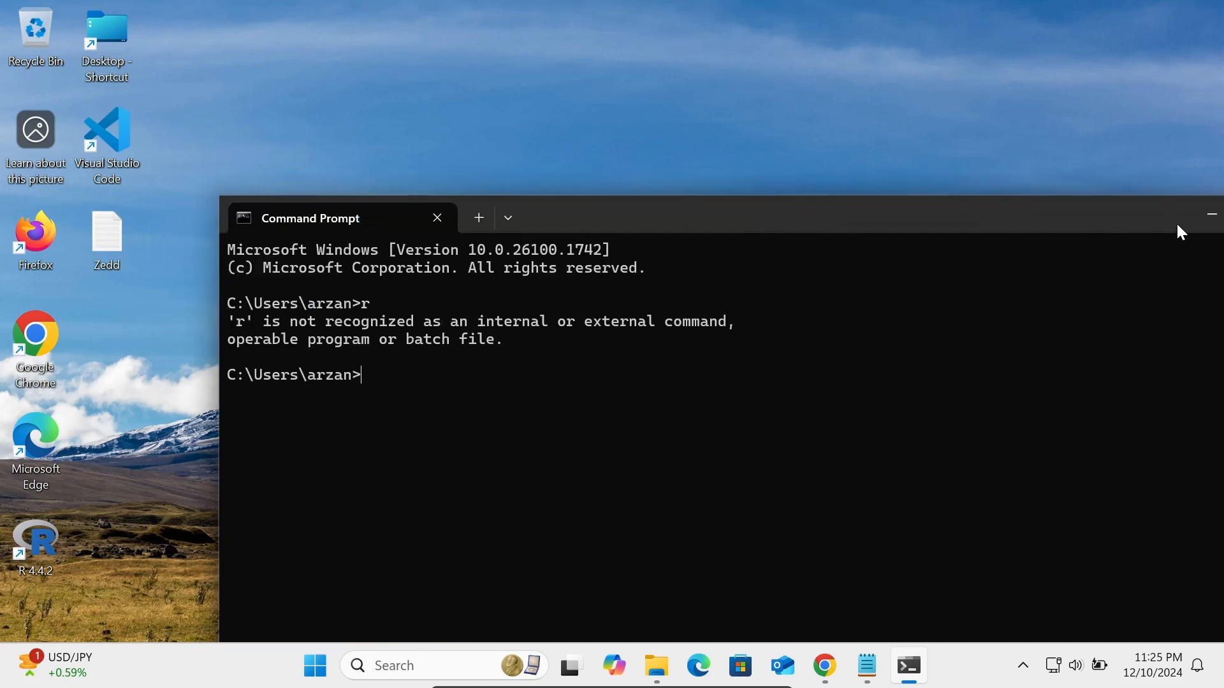
pyautogui.click(1210, 215)
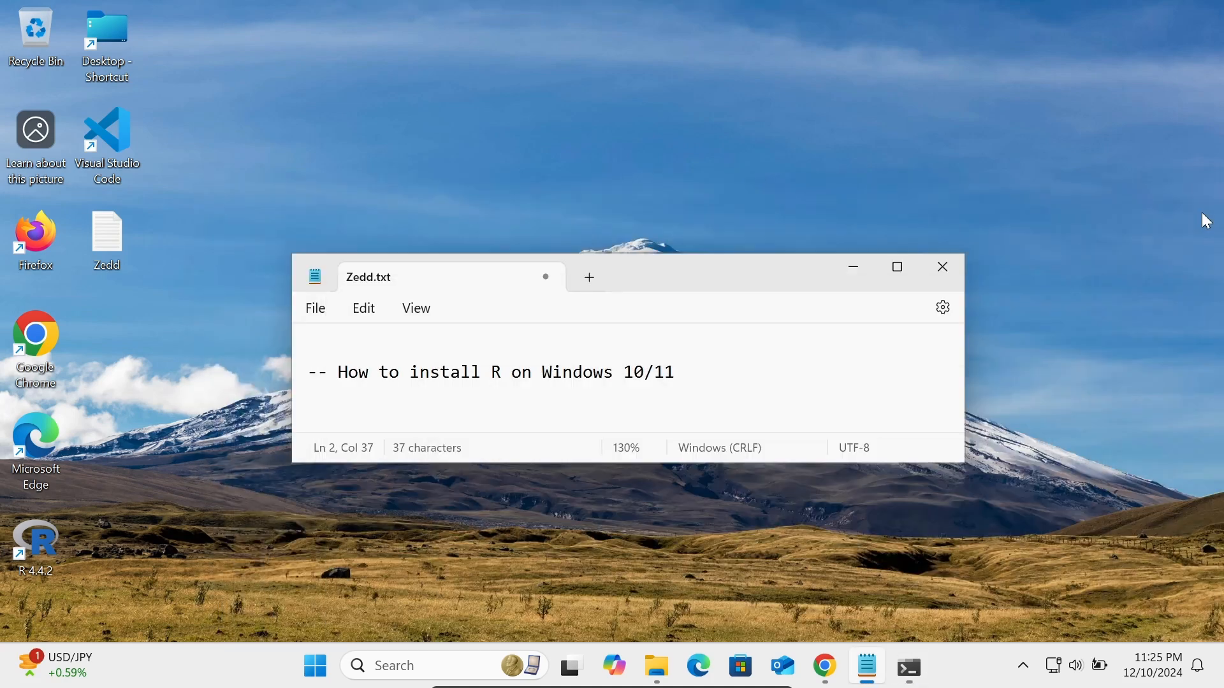
# Step: Browse to C:\Program Files\R\R-4.4.2\bin\x64 in File Explorer, select the folder's full path, and minimize the window
pyautogui.doubleClick(114, 61)
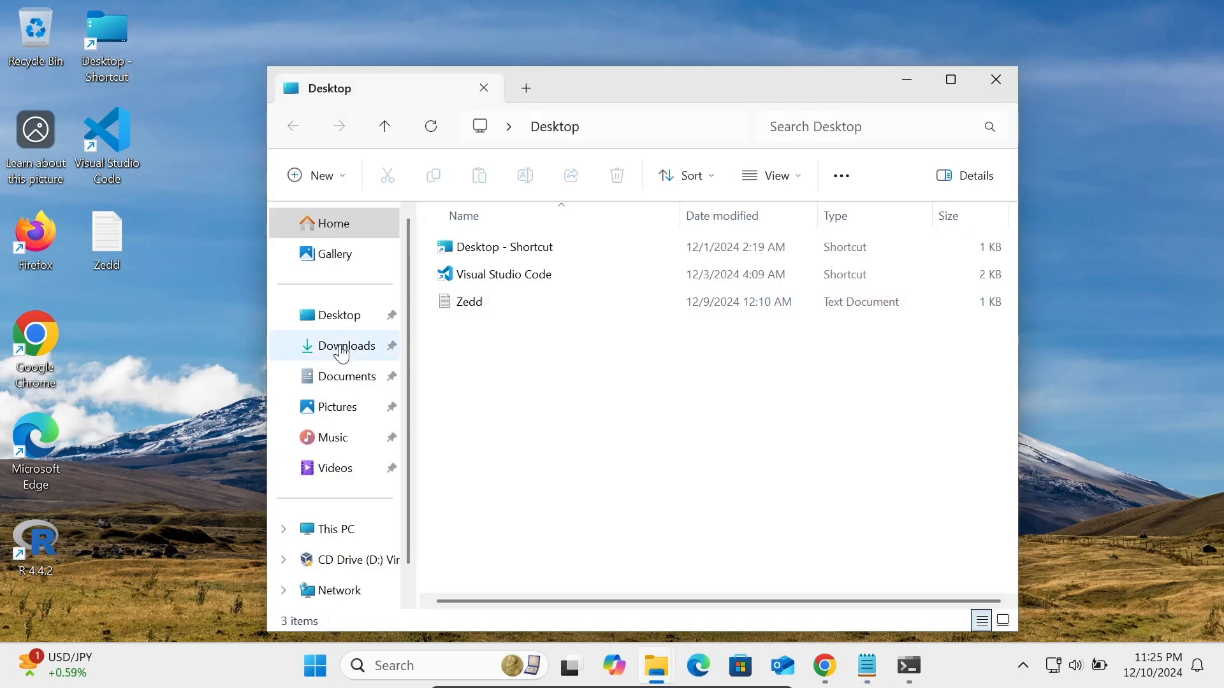
pyautogui.click(345, 530)
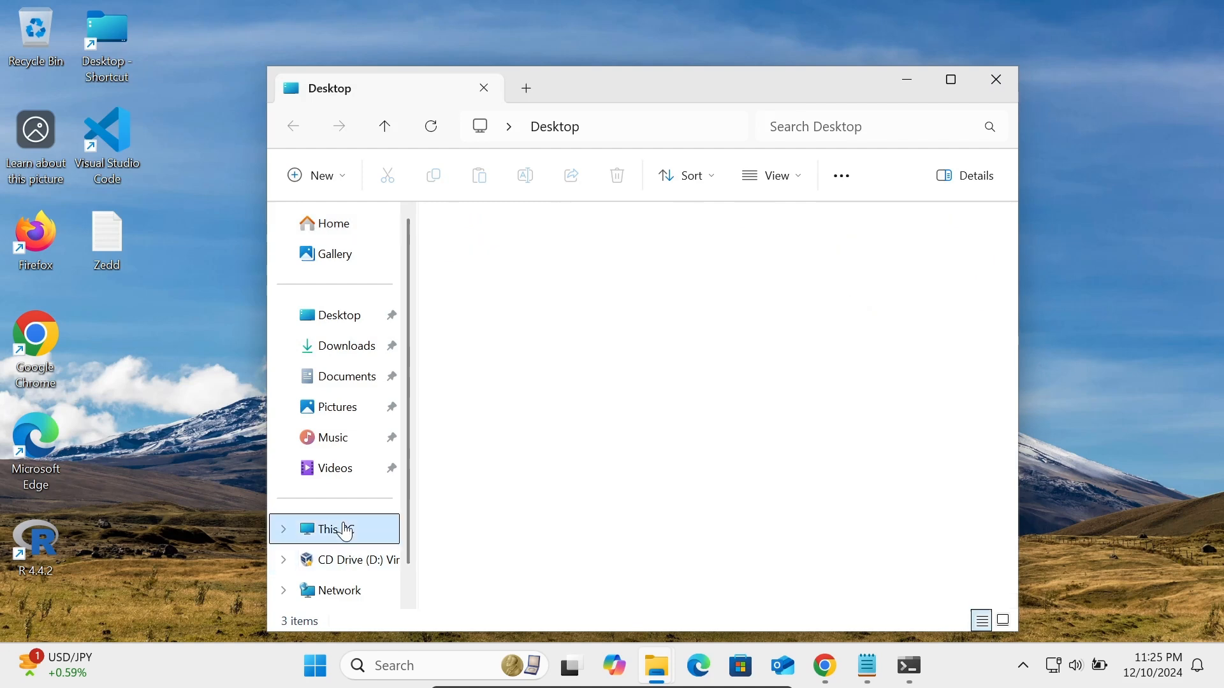
pyautogui.doubleClick(520, 274)
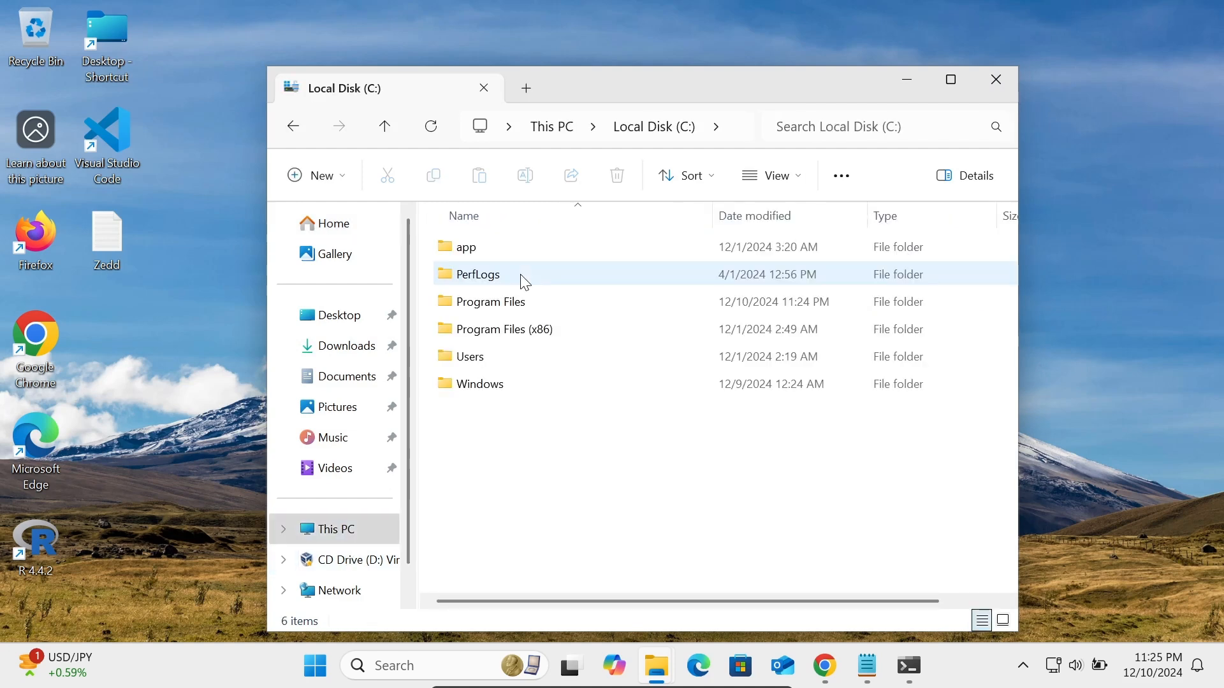
pyautogui.doubleClick(507, 302)
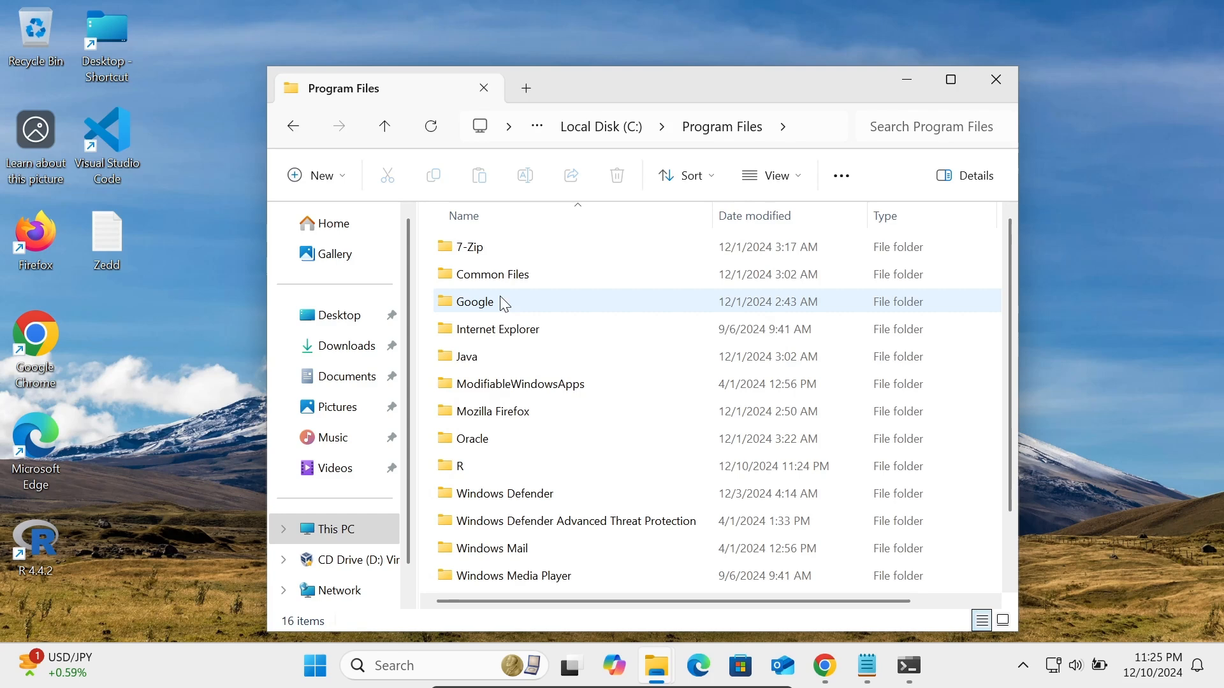
pyautogui.doubleClick(456, 468)
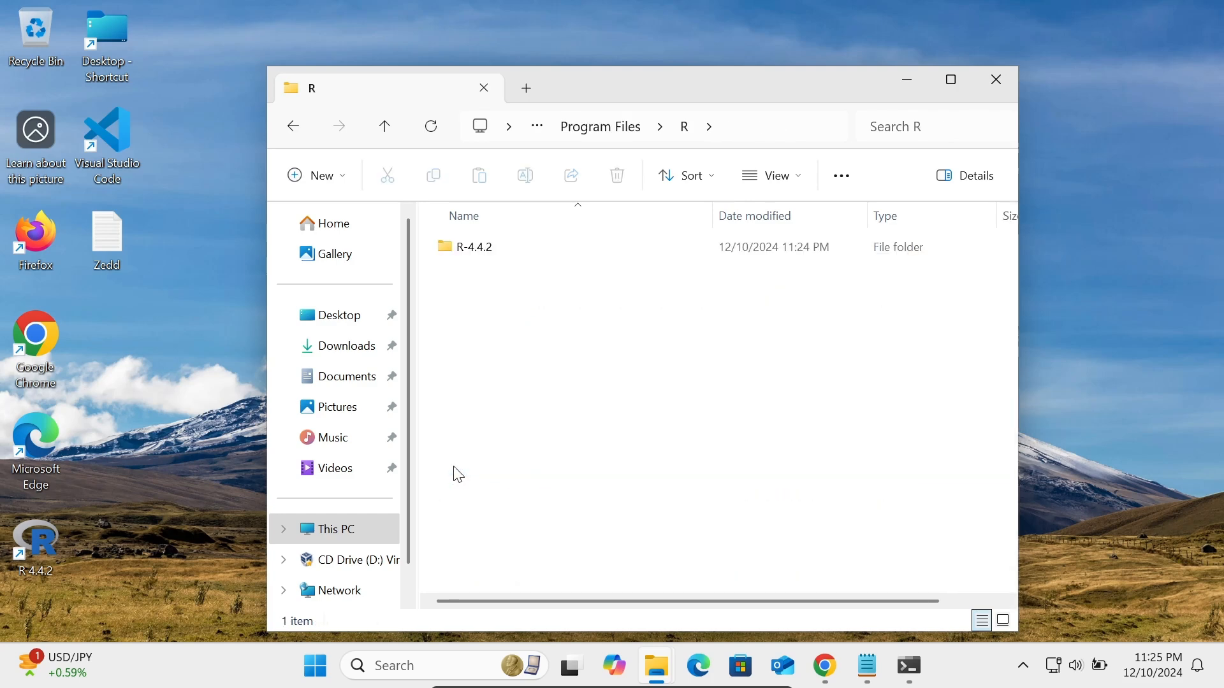
pyautogui.doubleClick(474, 249)
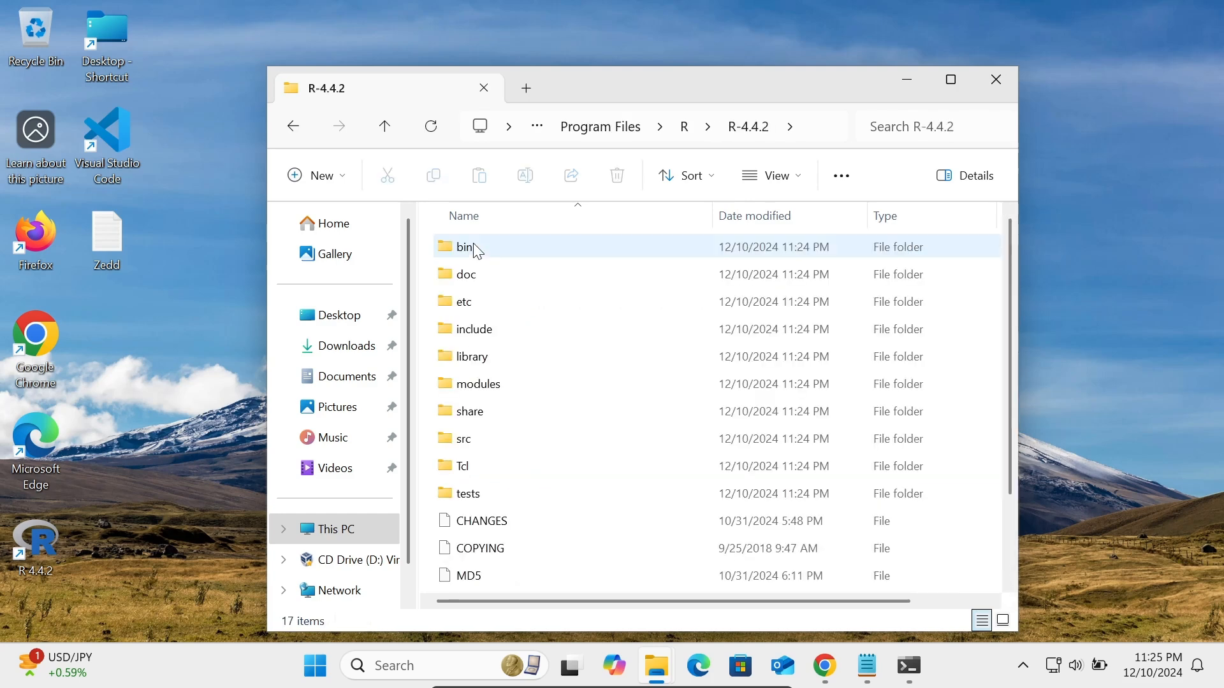
pyautogui.doubleClick(478, 249)
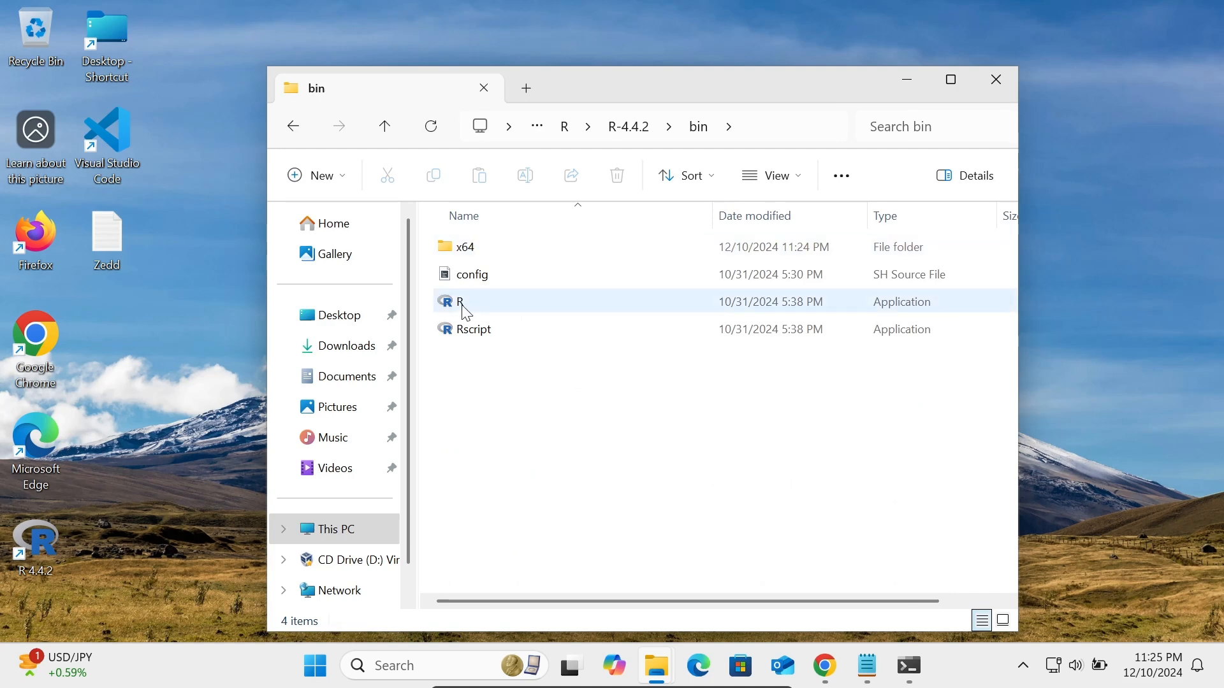
pyautogui.doubleClick(475, 248)
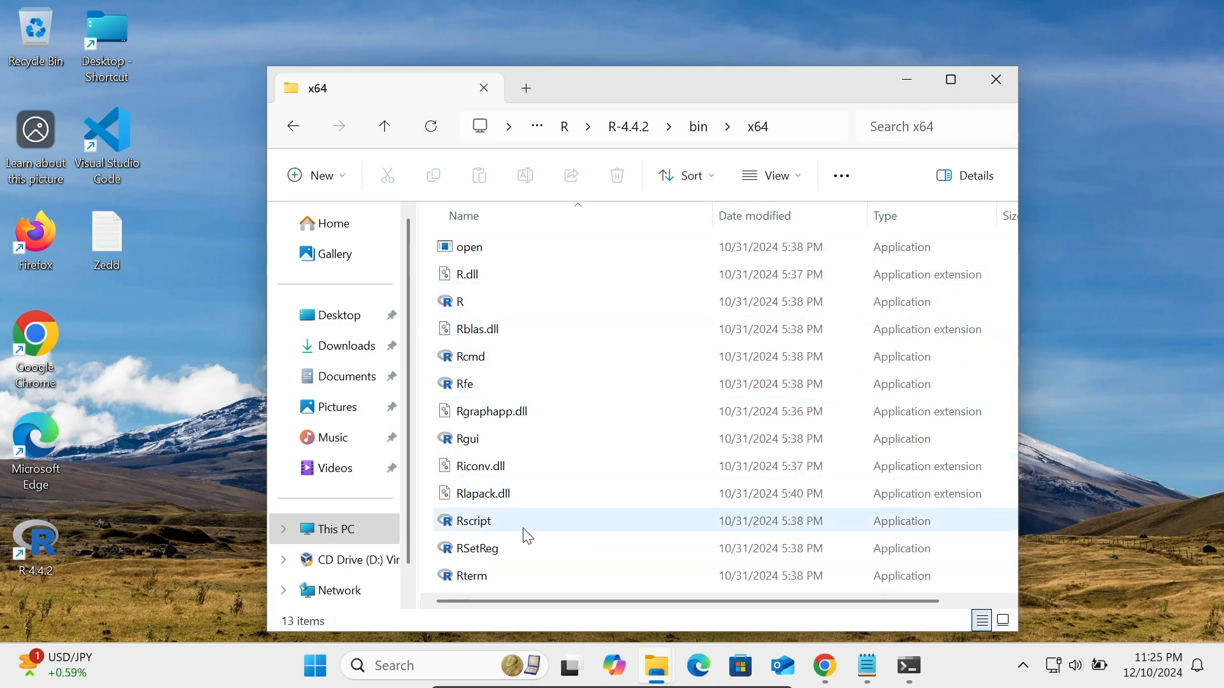
pyautogui.click(783, 129)
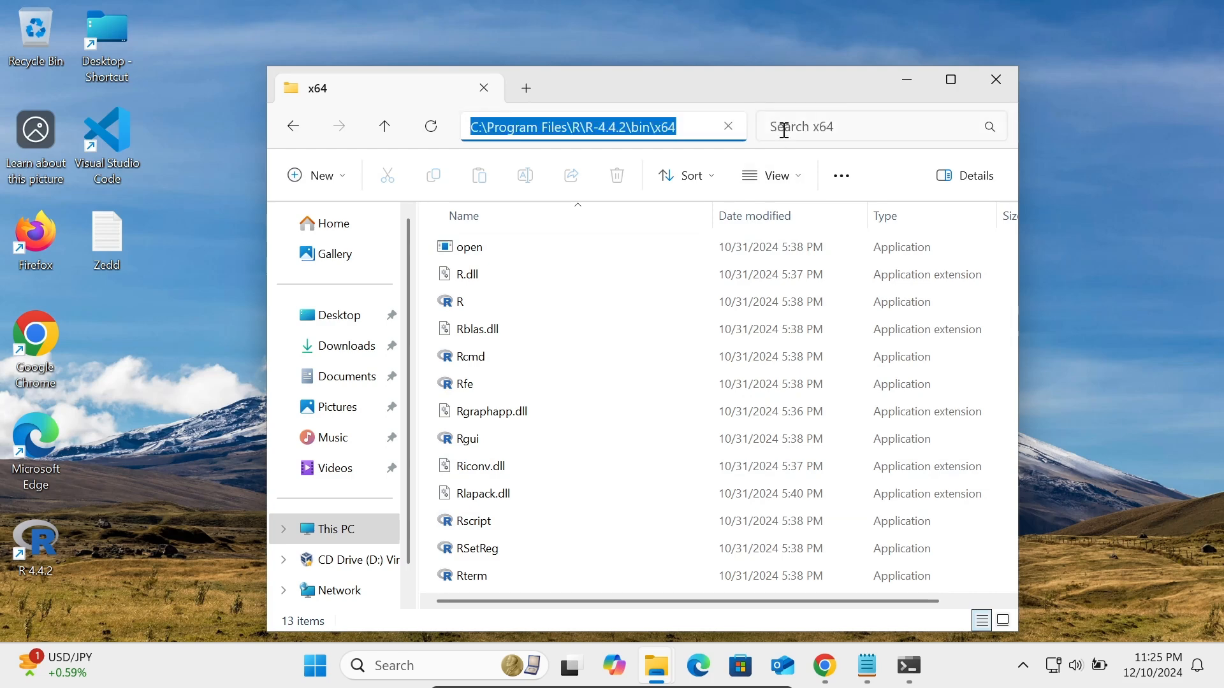
pyautogui.click(907, 79)
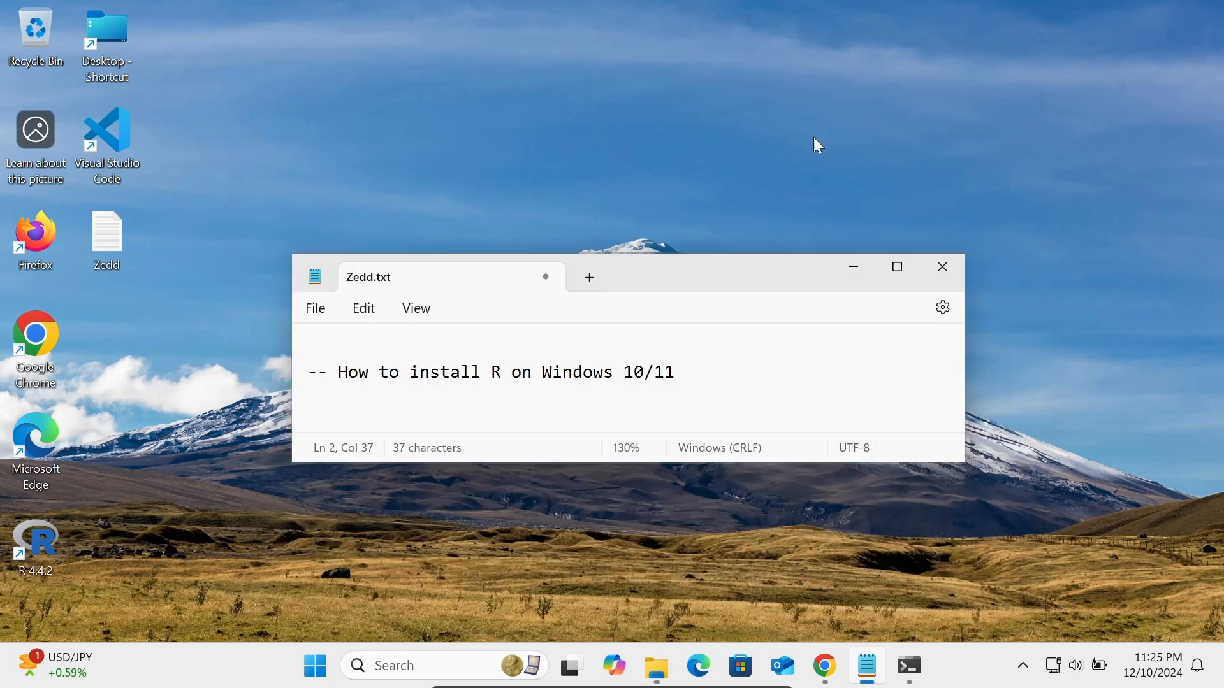
# Step: Search Windows for the system environment variables settings and open the Environment Variables dialog
pyautogui.click(387, 675)
pyautogui.write('edit')
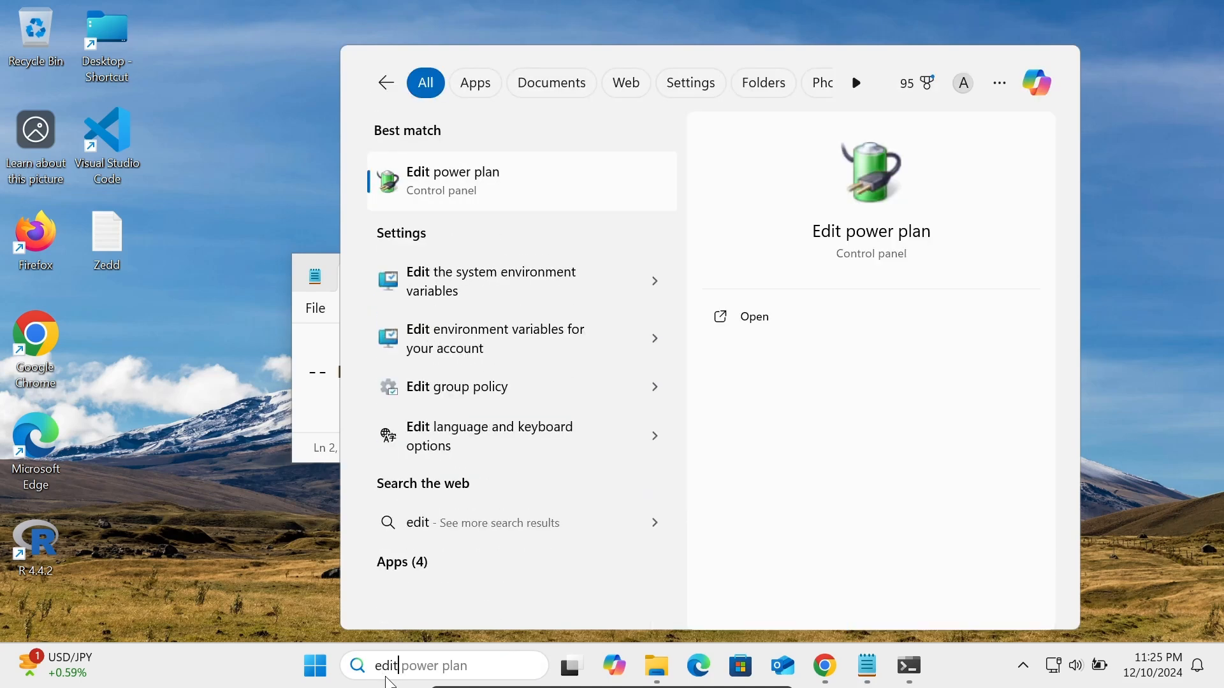
pyautogui.click(468, 296)
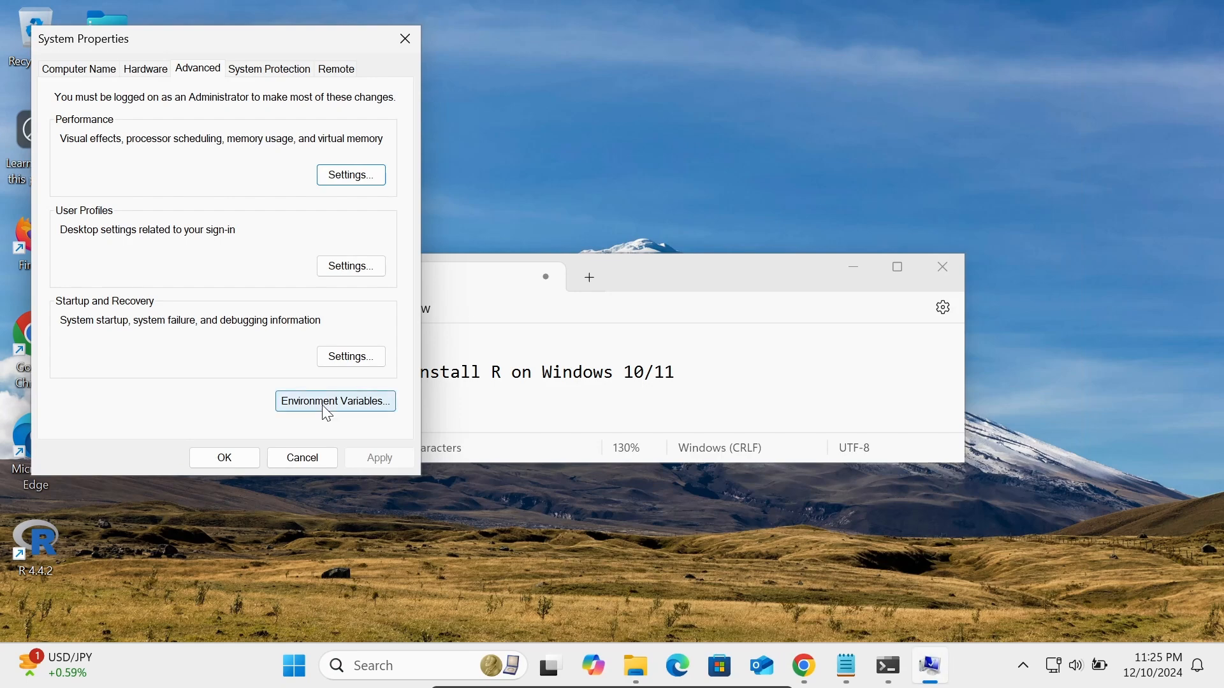
pyautogui.click(322, 400)
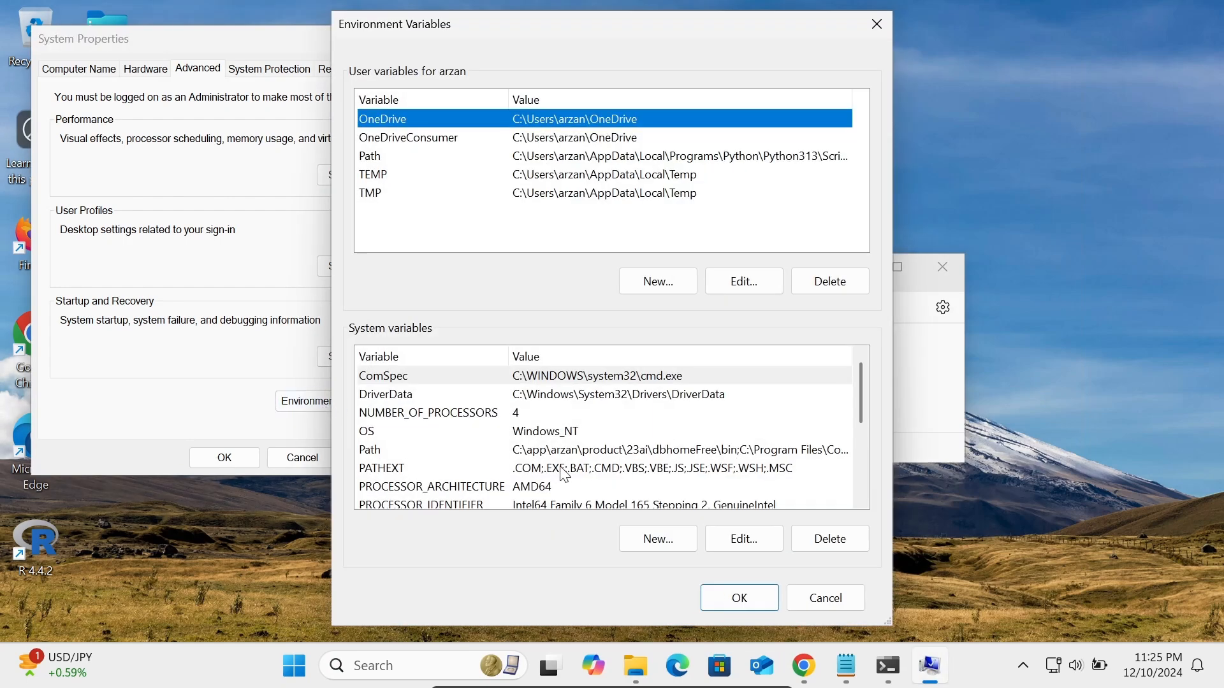
# Step: Add C:\Program Files\R\R-4.4.2\bin\x64 as a new entry in the system Path variable and confirm all open dialogs
pyautogui.click(563, 451)
pyautogui.click(742, 539)
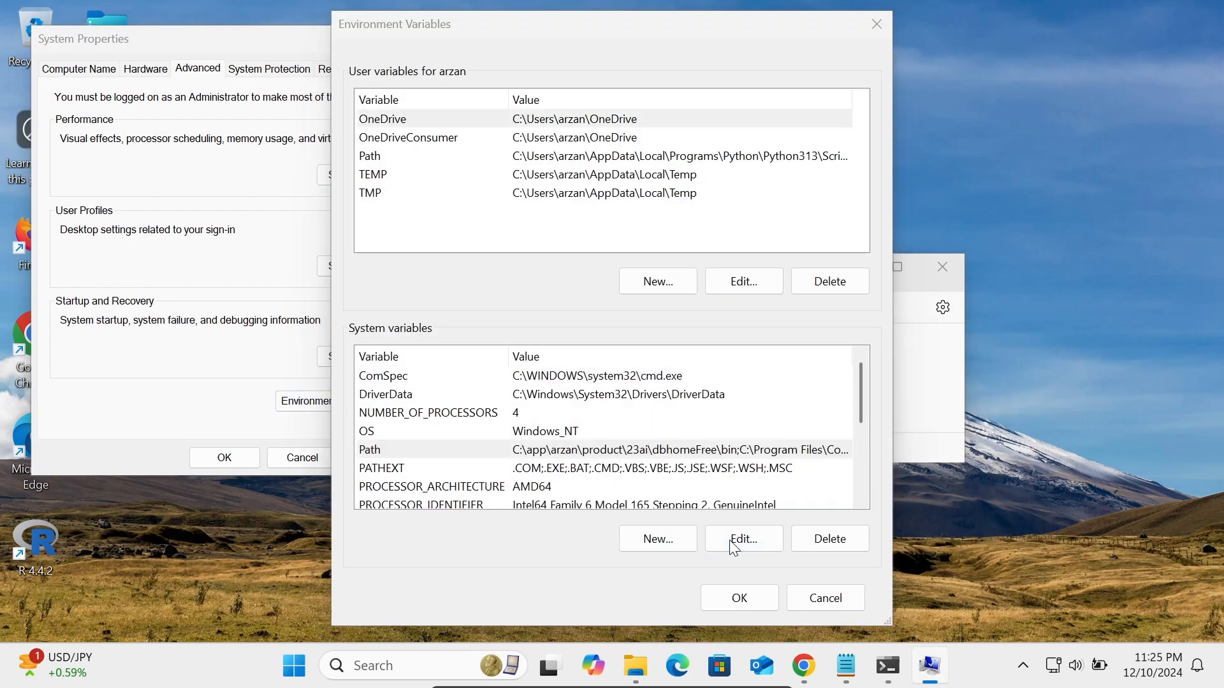
pyautogui.click(786, 120)
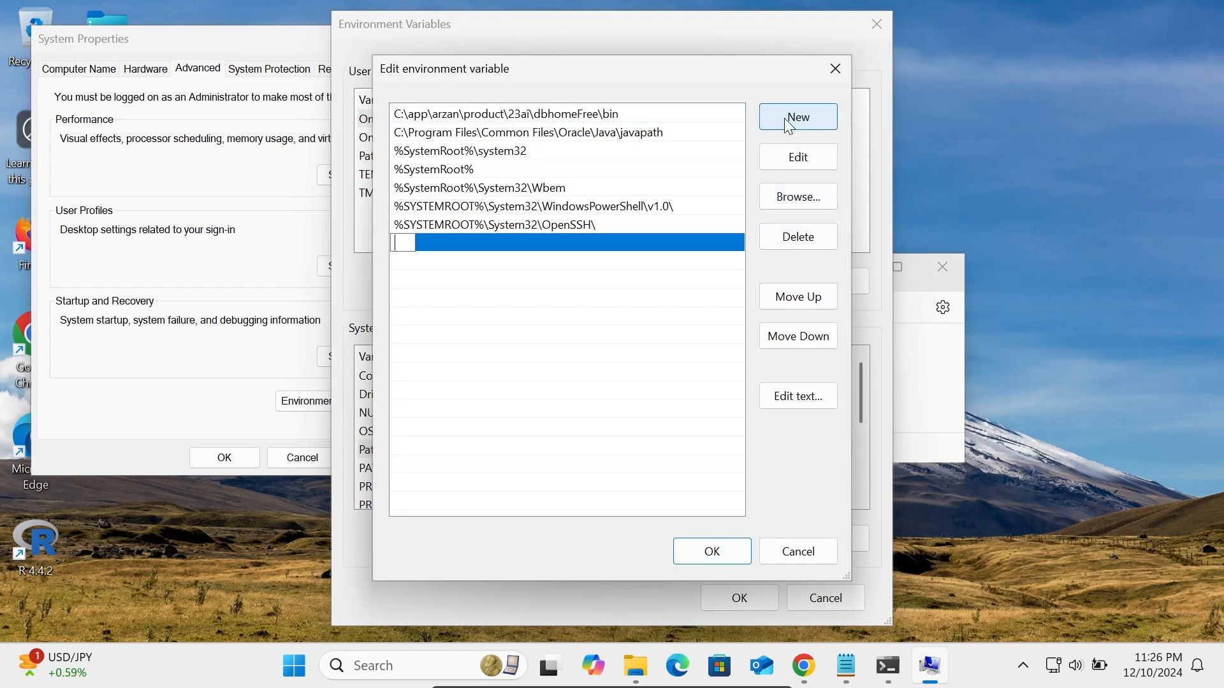
pyautogui.write('C:\\Program Files\\R\\R-4.4.2\\bin\\x64')
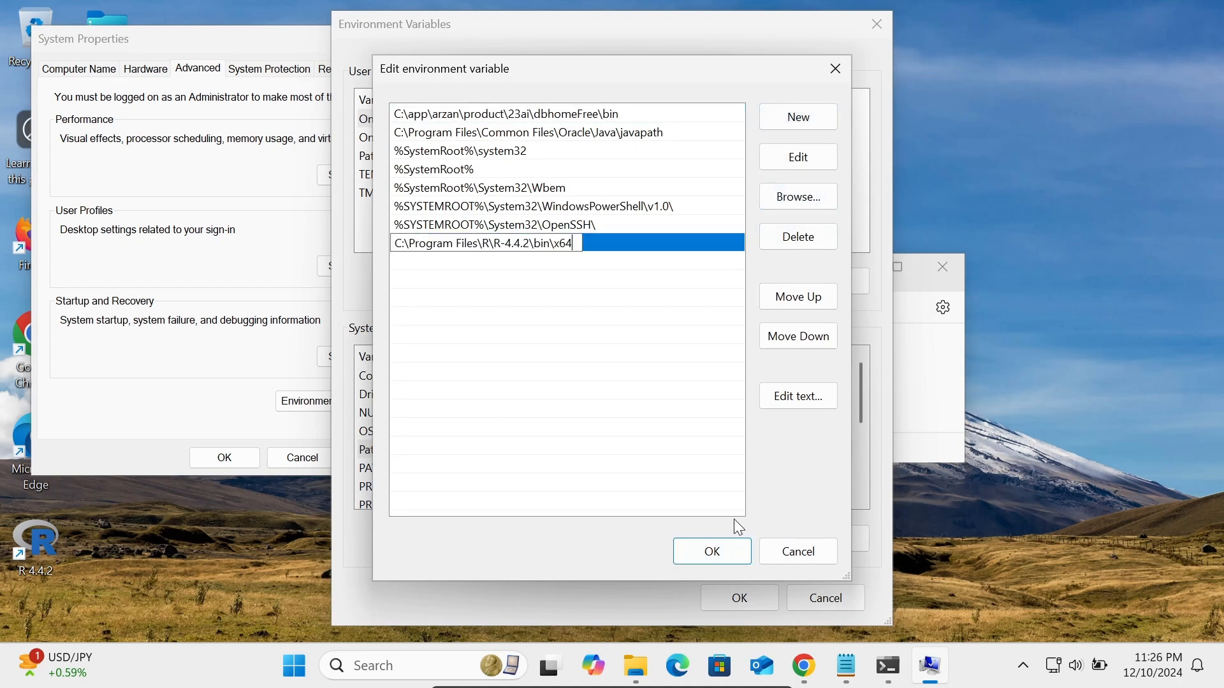
pyautogui.click(717, 546)
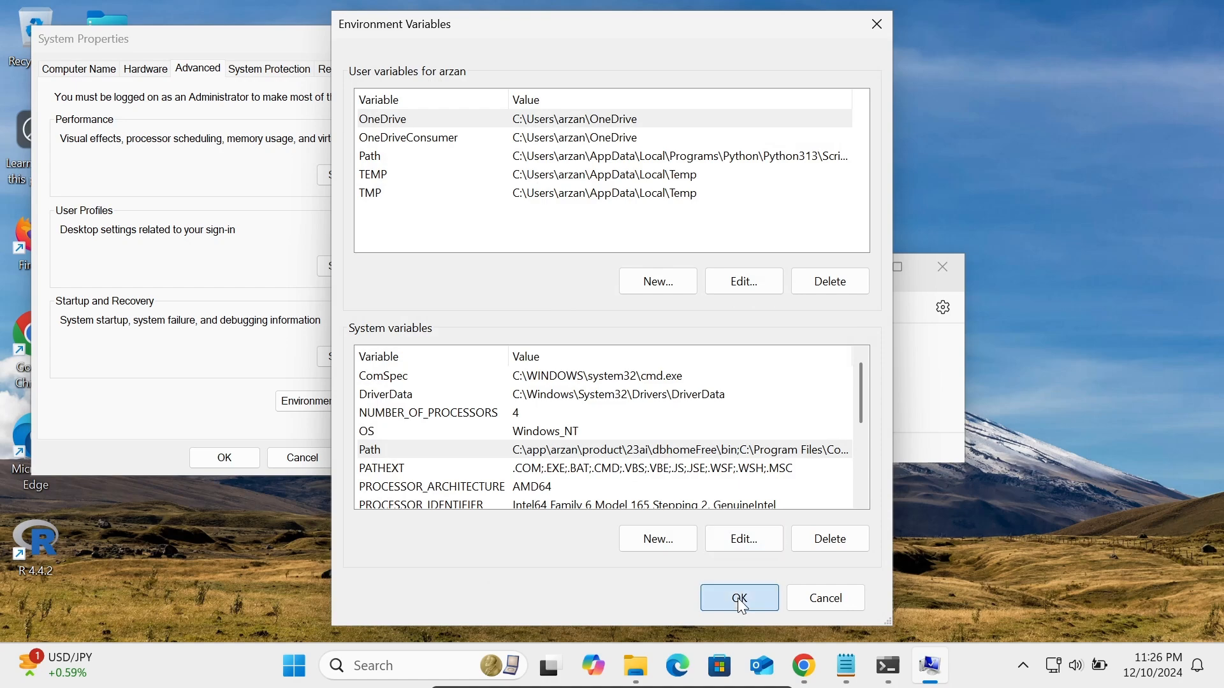
pyautogui.click(738, 597)
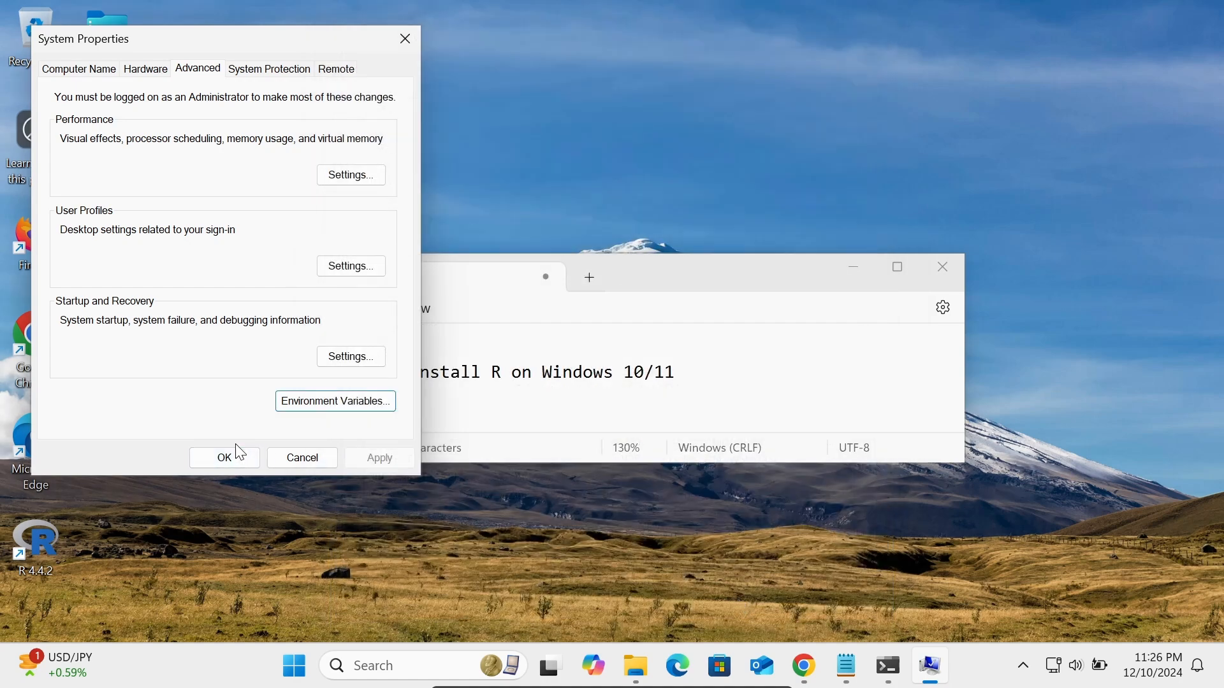
pyautogui.click(244, 457)
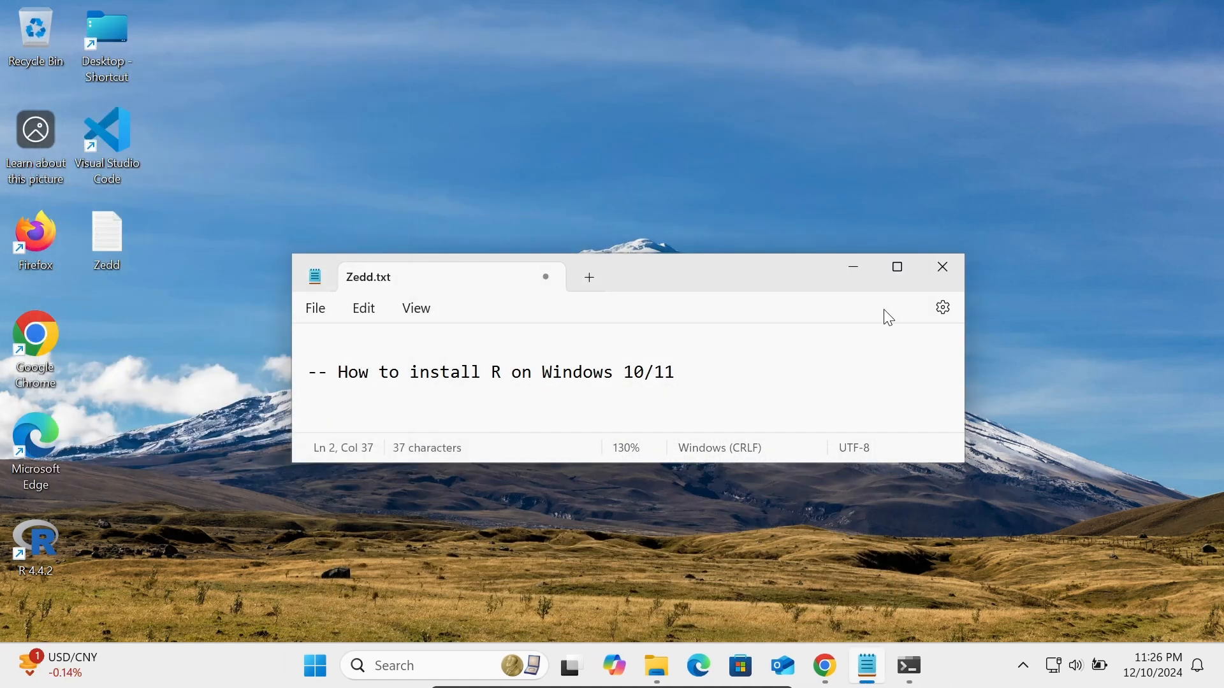
# Step: Minimize the Zedd.txt note and test the command r again in the already open Command Prompt session
pyautogui.click(857, 271)
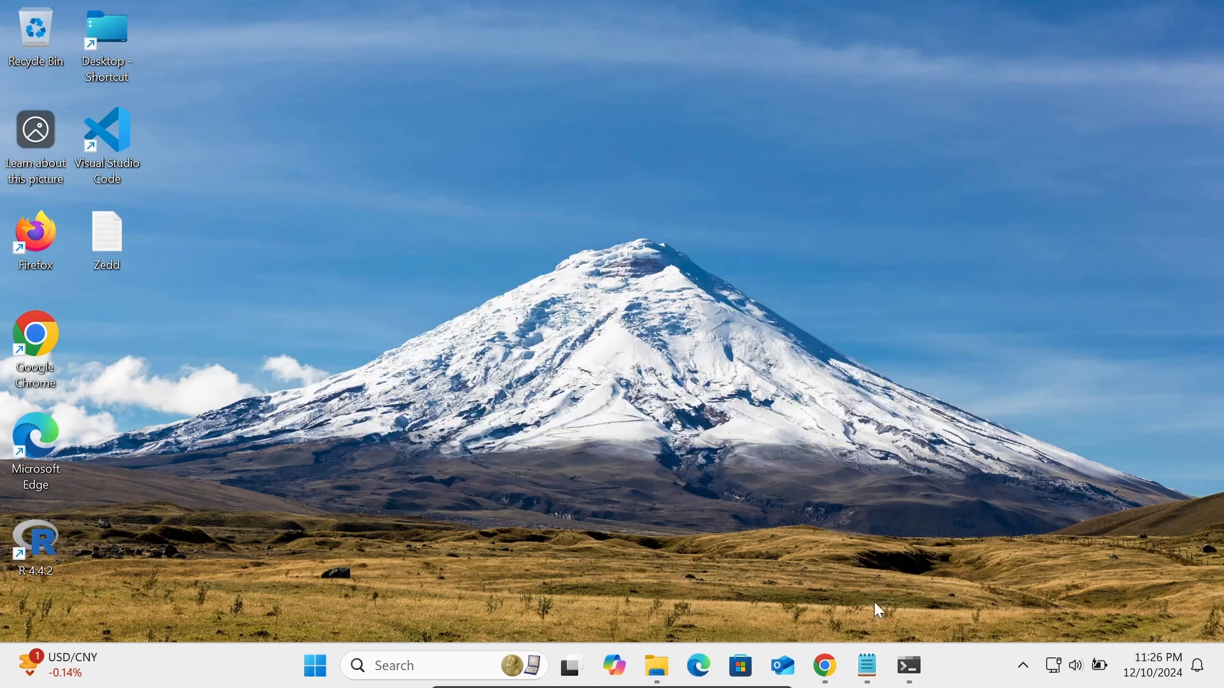
pyautogui.click(909, 666)
pyautogui.write('r')
pyautogui.press('Return')
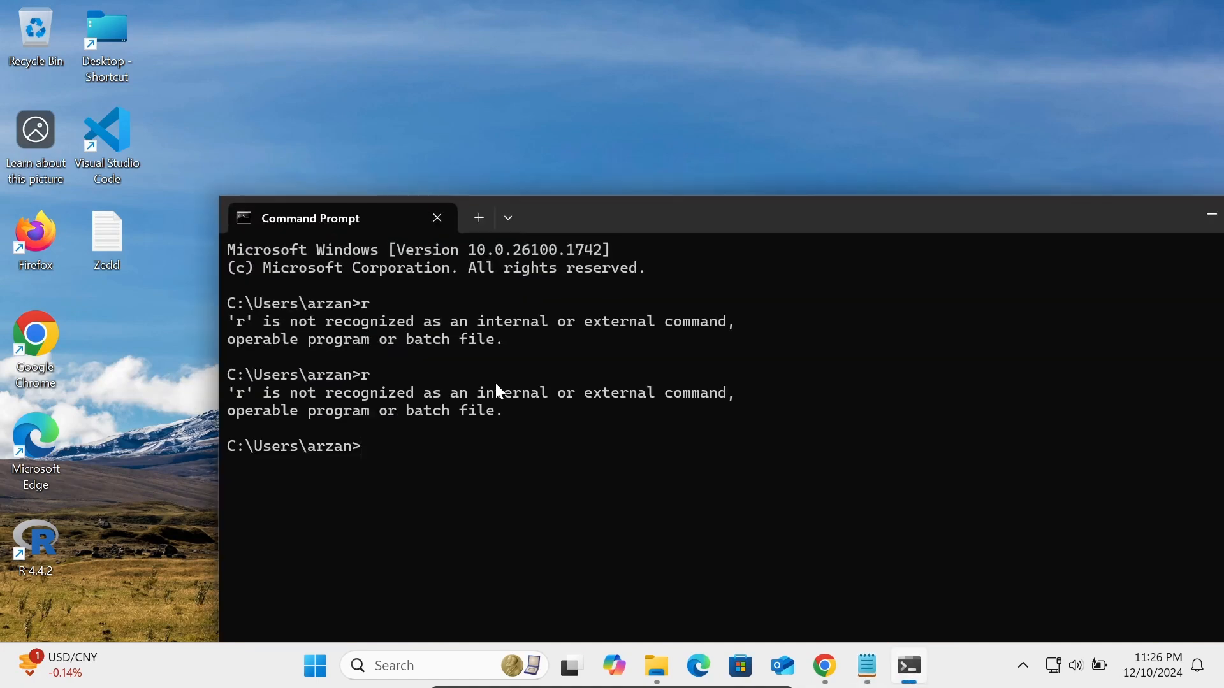
# Step: Replace the old Command Prompt tab with a fresh one, start R there with the command r, and maximize the window
pyautogui.click(511, 220)
pyautogui.click(538, 296)
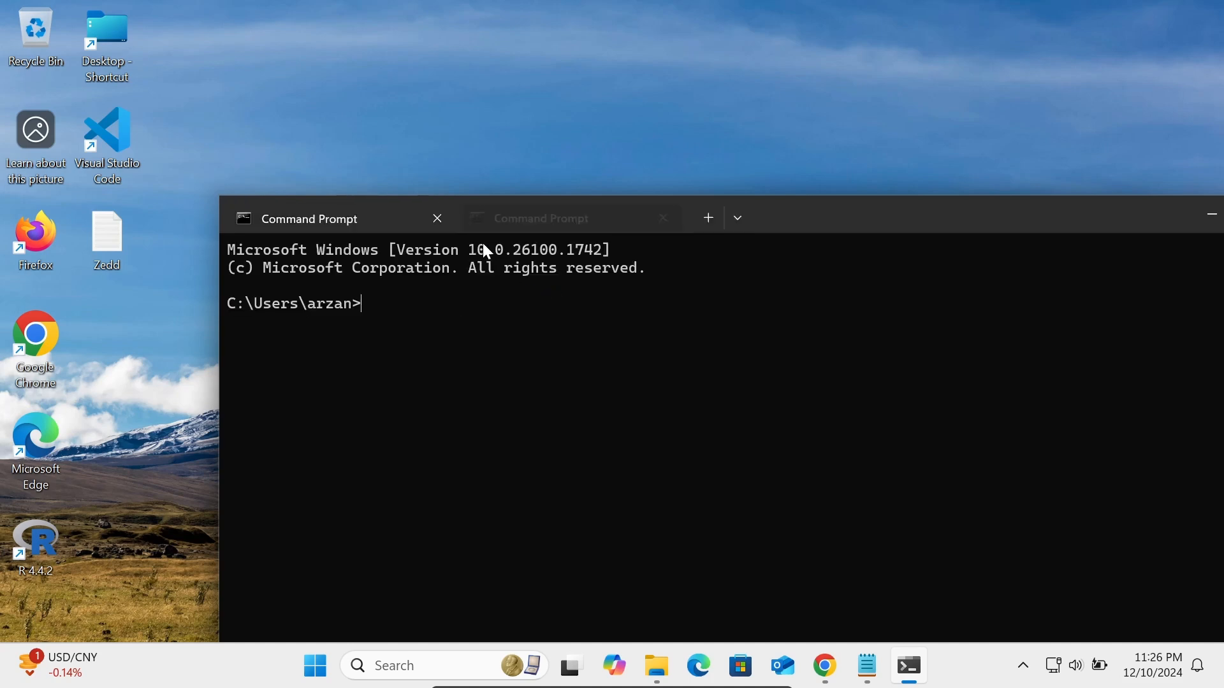
pyautogui.click(441, 219)
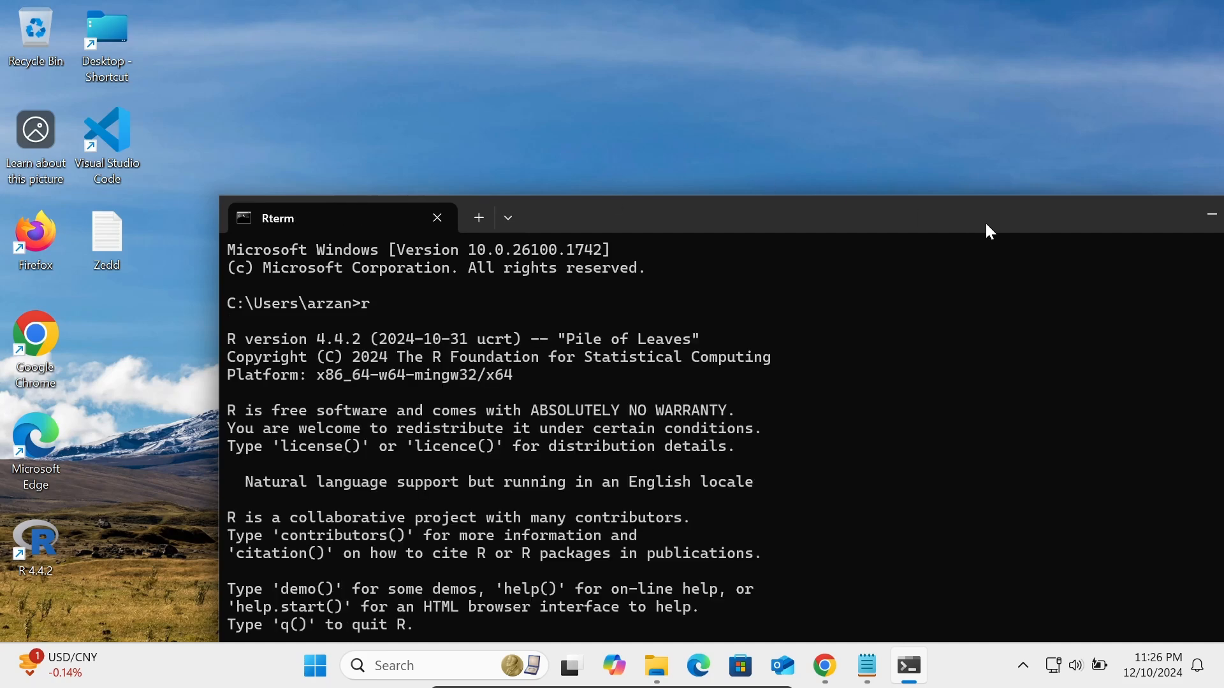
pyautogui.moveTo(1113, 215); pyautogui.dragTo(999, 137)
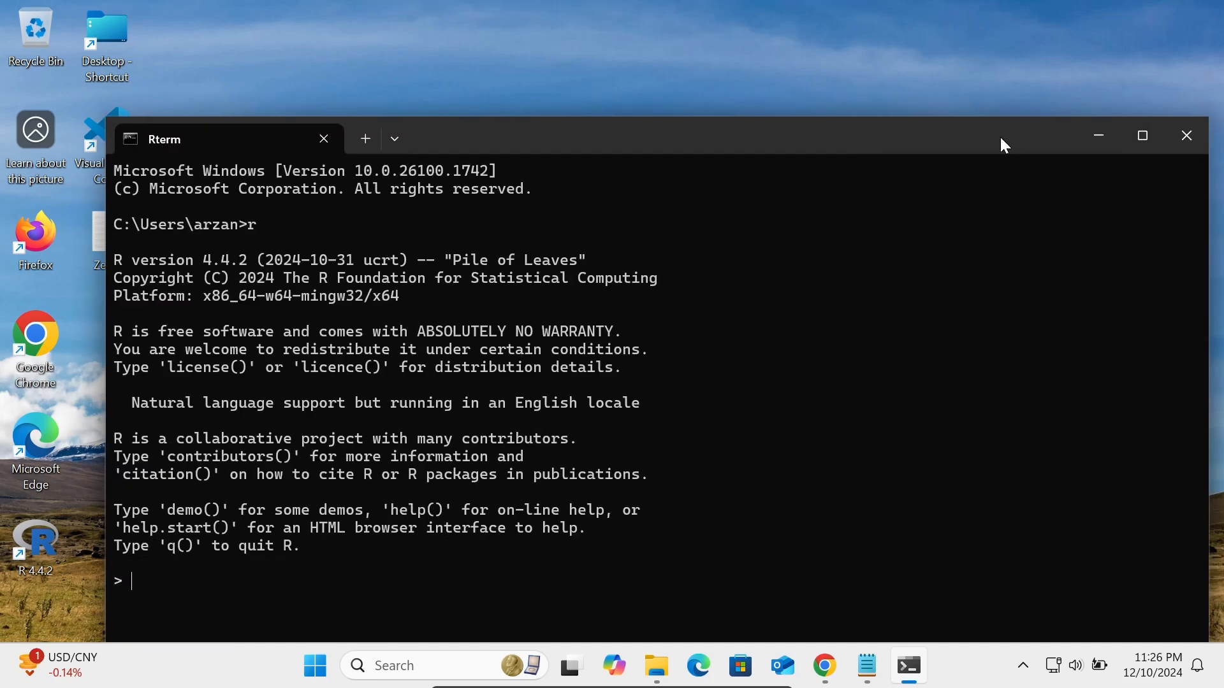
pyautogui.click(1139, 134)
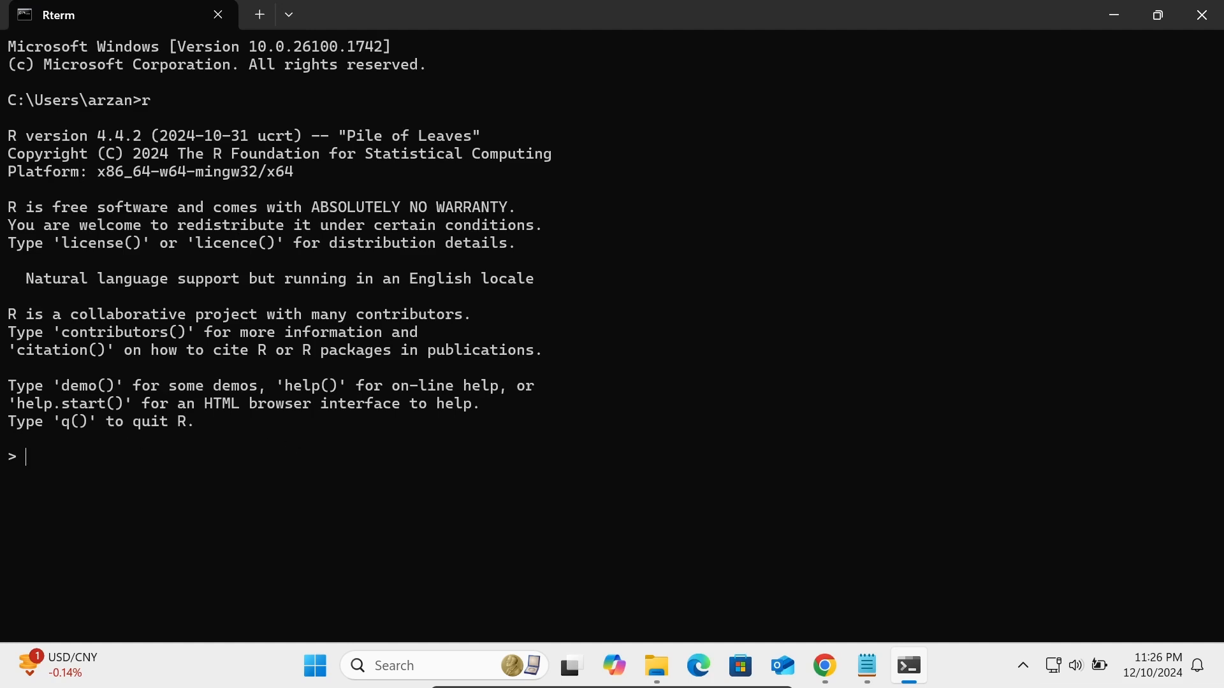
# Step: Run help() in R, look through the documentation page in the browser, then minimize it and bring back the Zedd.txt note
pyautogui.write('help()')
pyautogui.press('Return')
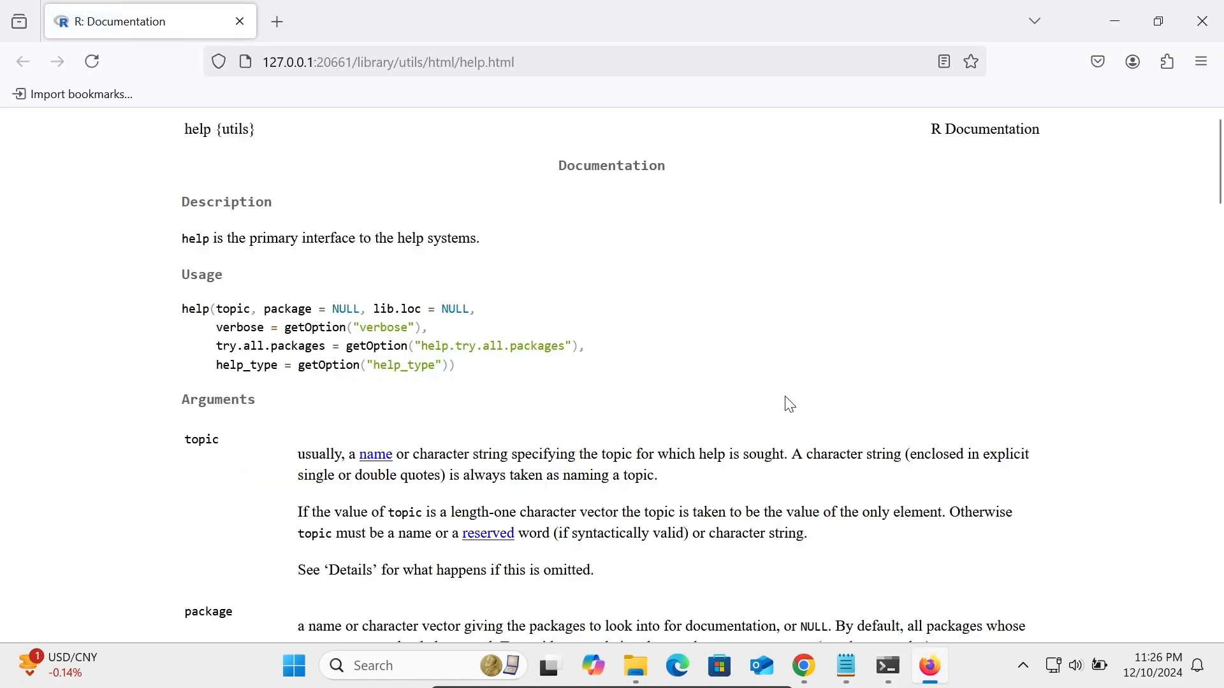
pyautogui.scroll(-5, 1222, 290)
pyautogui.scroll(-4, 1221, 290)
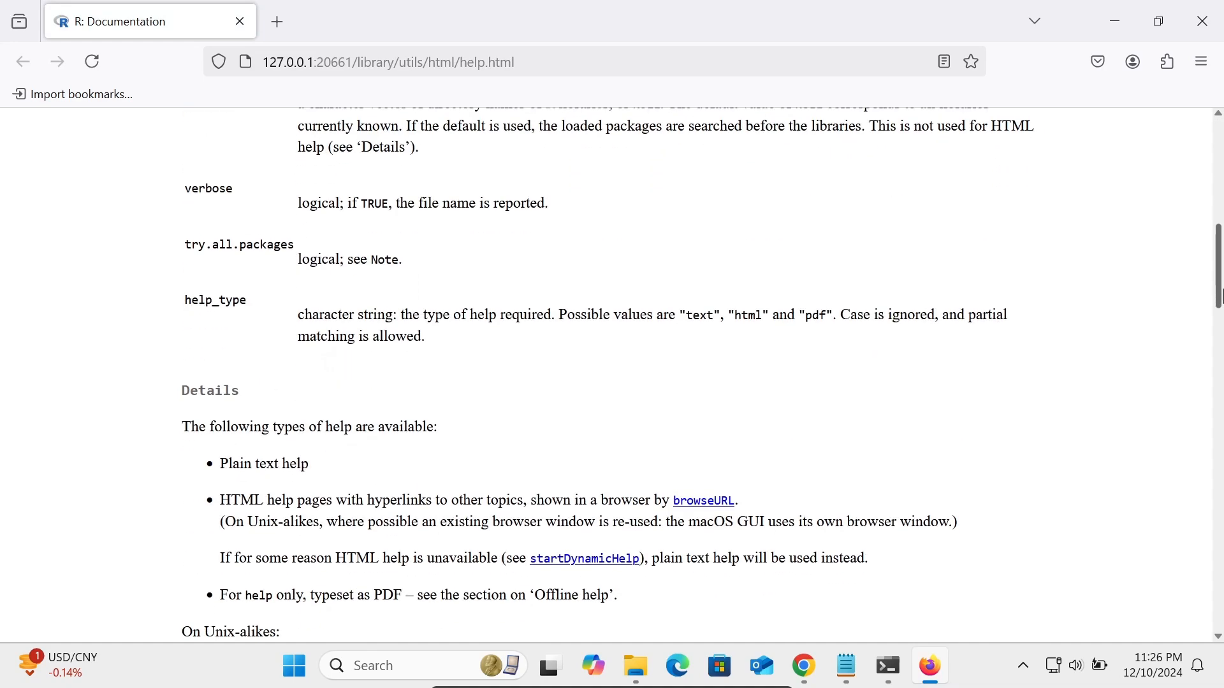
pyautogui.scroll(9, 1222, 300)
pyautogui.scroll(-11, 1222, 325)
pyautogui.scroll(-1, 1221, 325)
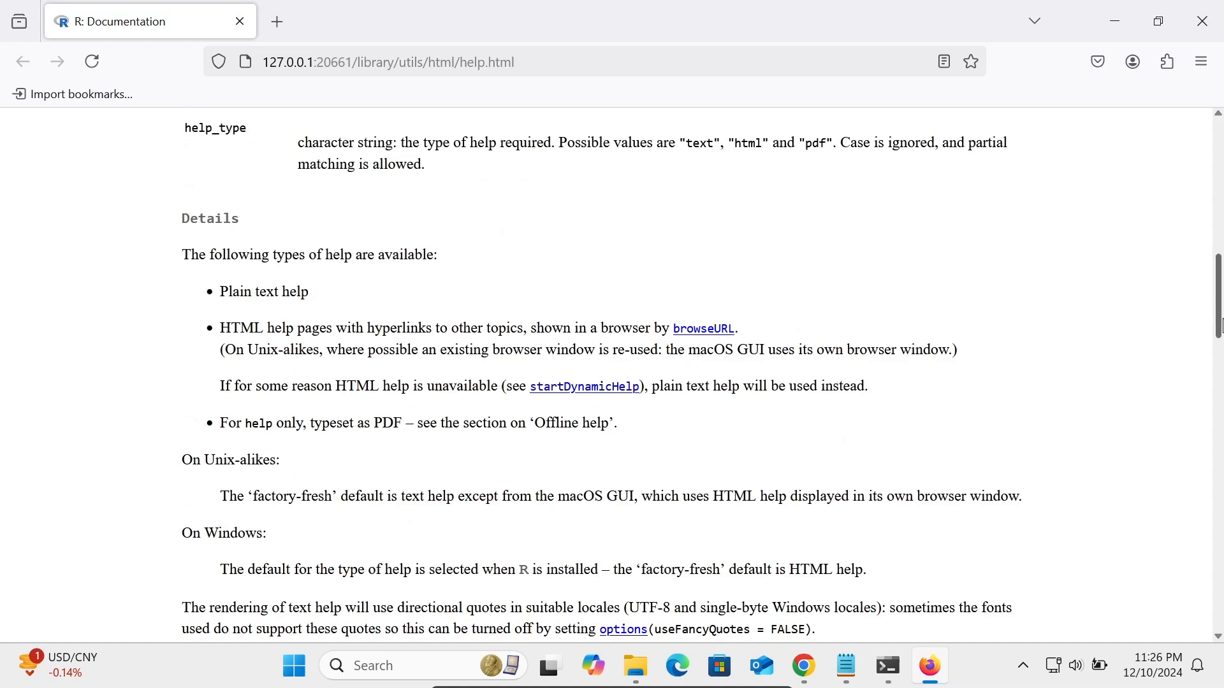
pyautogui.scroll(10, 1186, 202)
pyautogui.click(1111, 19)
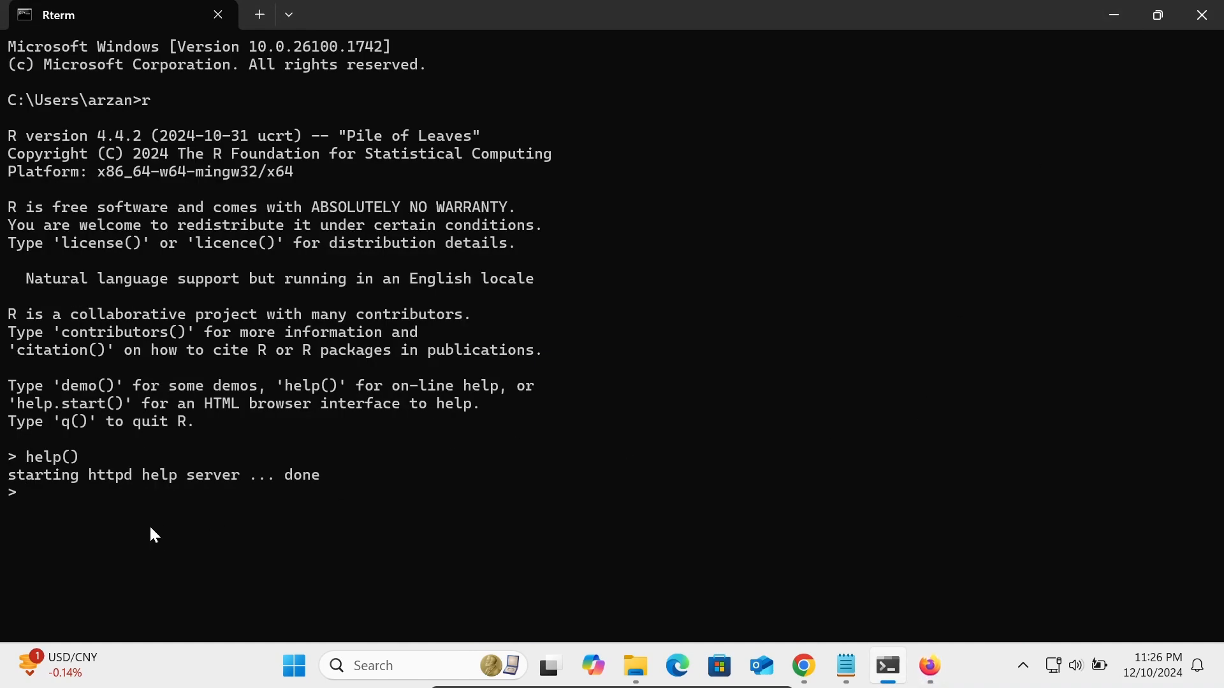
pyautogui.click(845, 666)
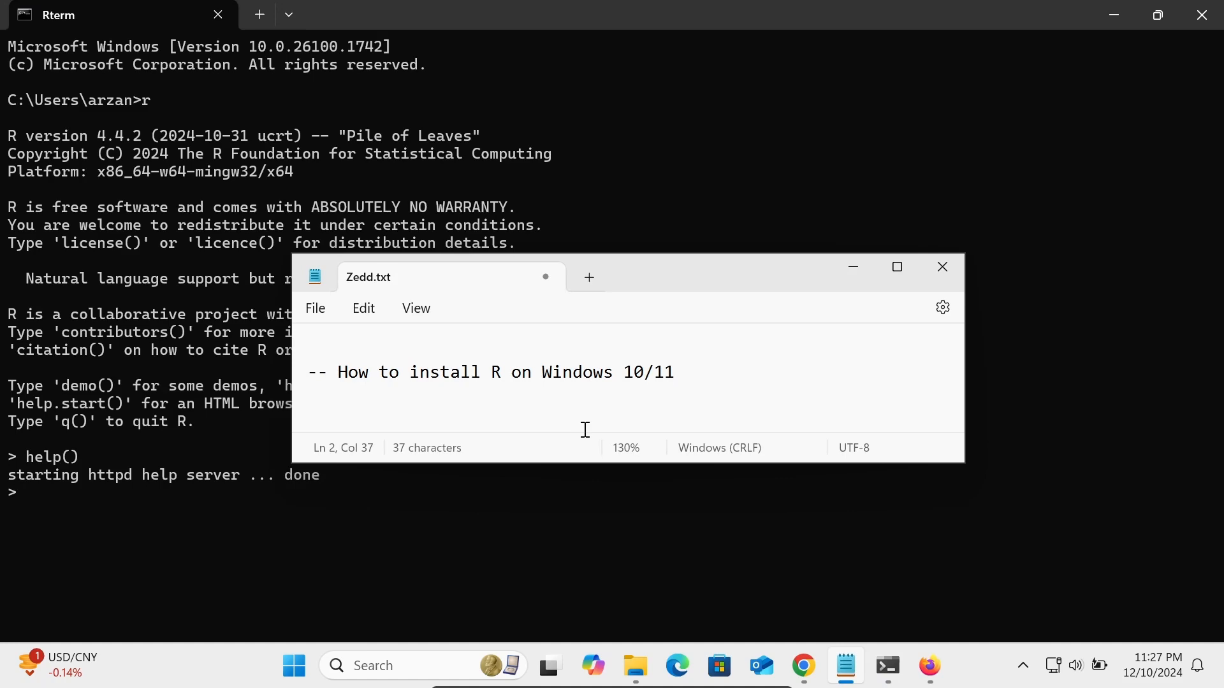